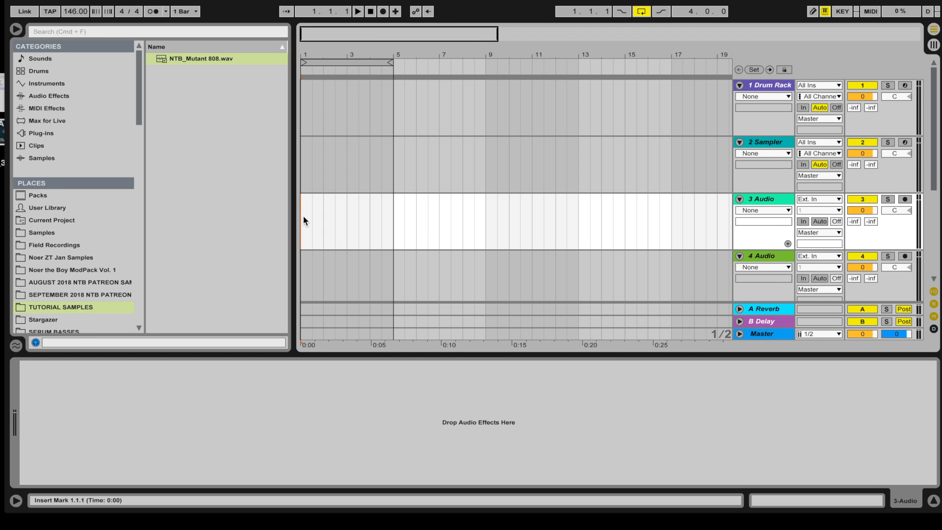
Step: Drop NTB_Mutant 808.wav at bar 1 of 3 Audio, turn Warp off, and play it back
{"action": "left_click_drag", "start_coordinate": [176, 57], "coordinate": [304, 208]}
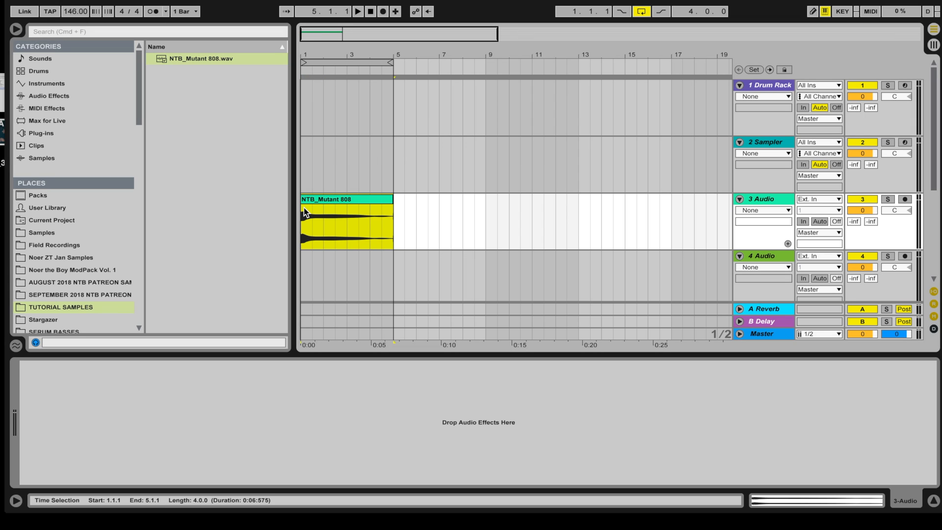
{"action": "left_click", "coordinate": [314, 201]}
{"action": "left_click", "coordinate": [145, 378]}
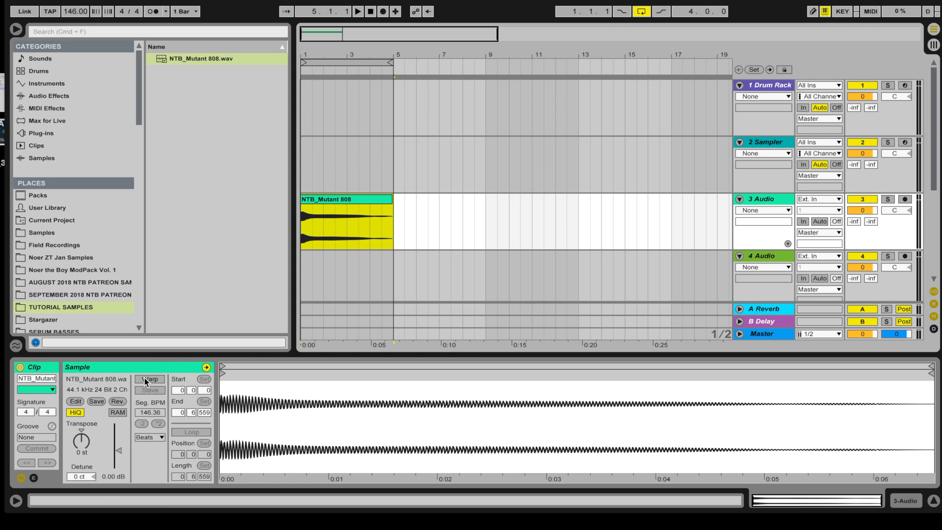
{"action": "key", "text": "space"}
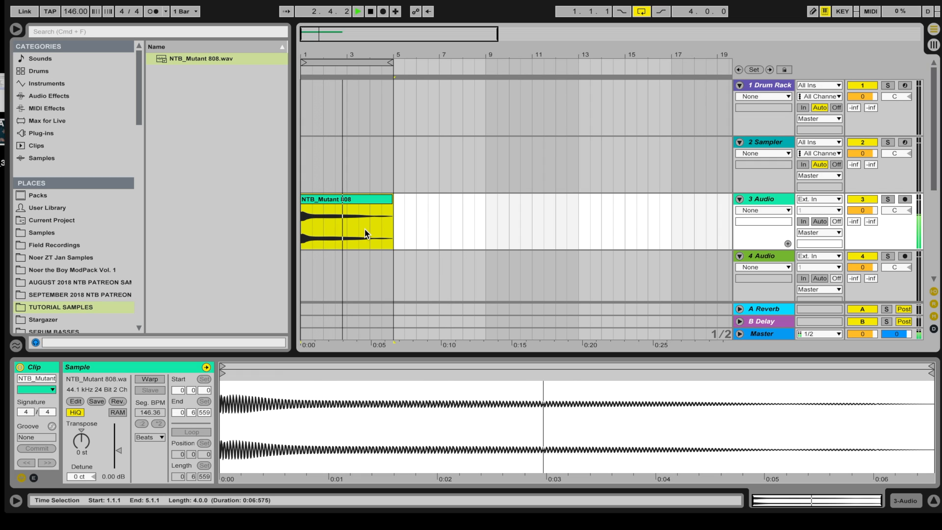
{"action": "key", "text": "space"}
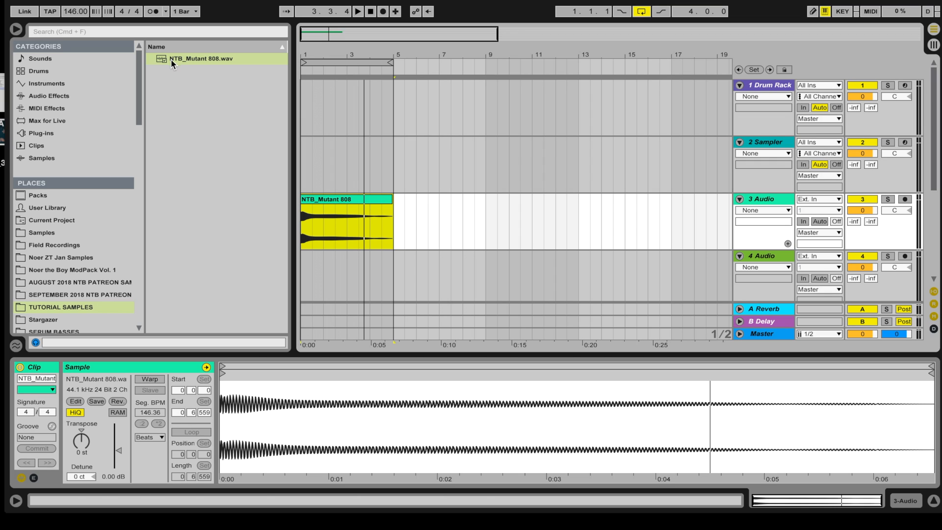
Step: Load an empty Audio Effect Rack from Audio Effects onto the 3 Audio track
{"action": "left_click", "coordinate": [319, 225]}
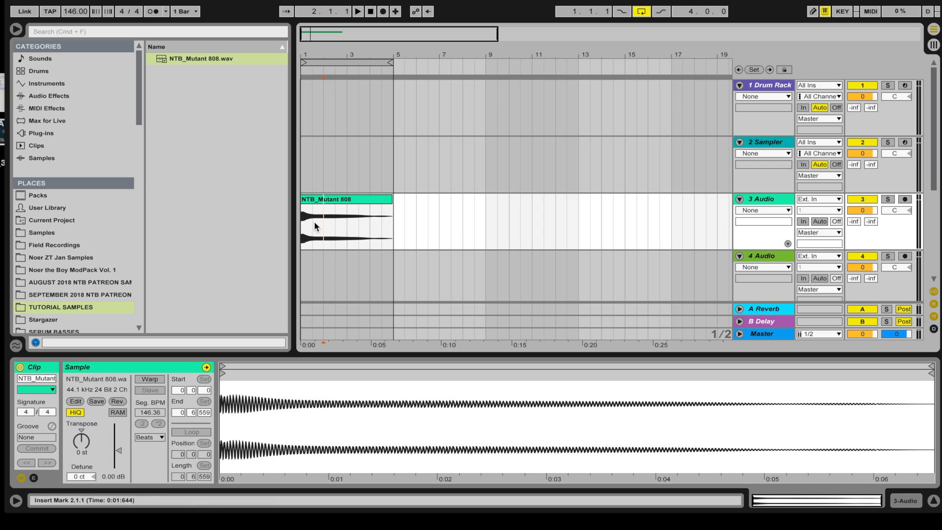
{"action": "left_click", "coordinate": [40, 95]}
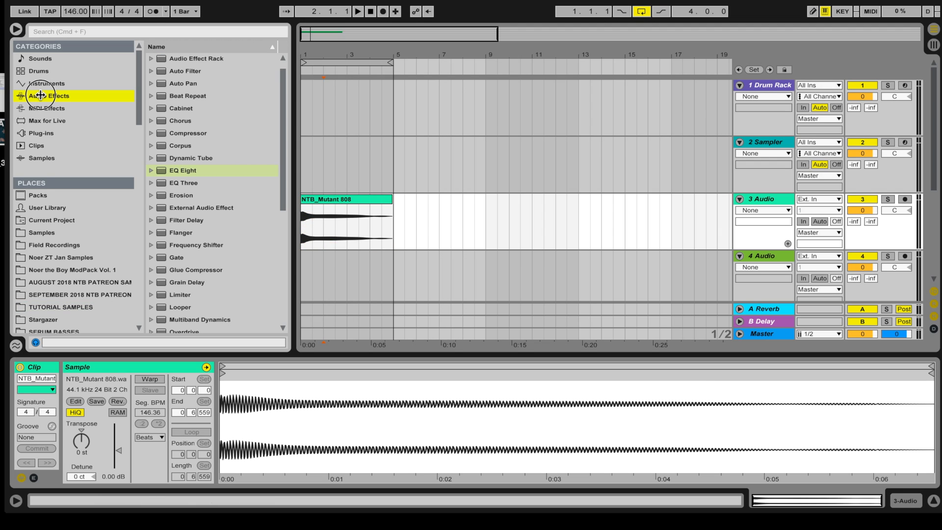
{"action": "left_click", "coordinate": [176, 59]}
{"action": "double_click", "coordinate": [176, 59]}
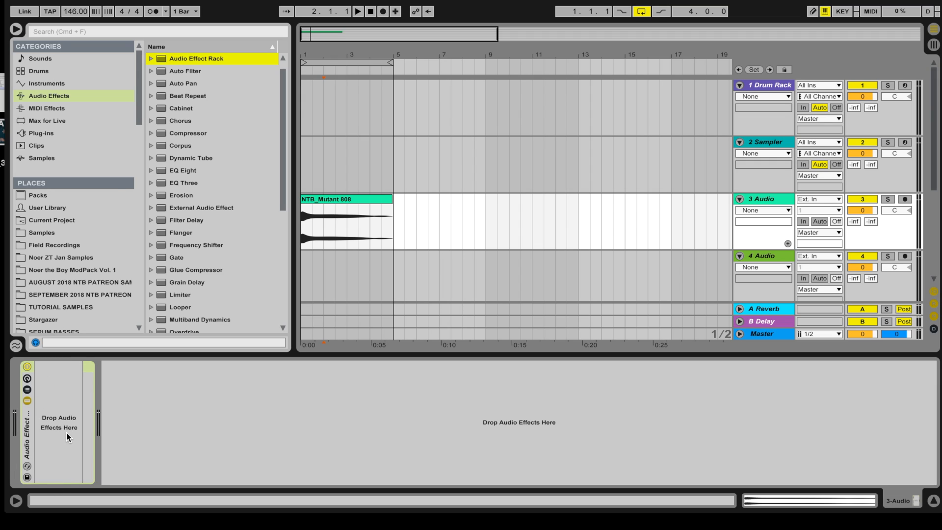
Step: Put an EQ Eight inside the rack and select its single chain in the chain list
{"action": "left_click", "coordinate": [172, 175]}
{"action": "left_click_drag", "start_coordinate": [195, 175], "coordinate": [49, 408]}
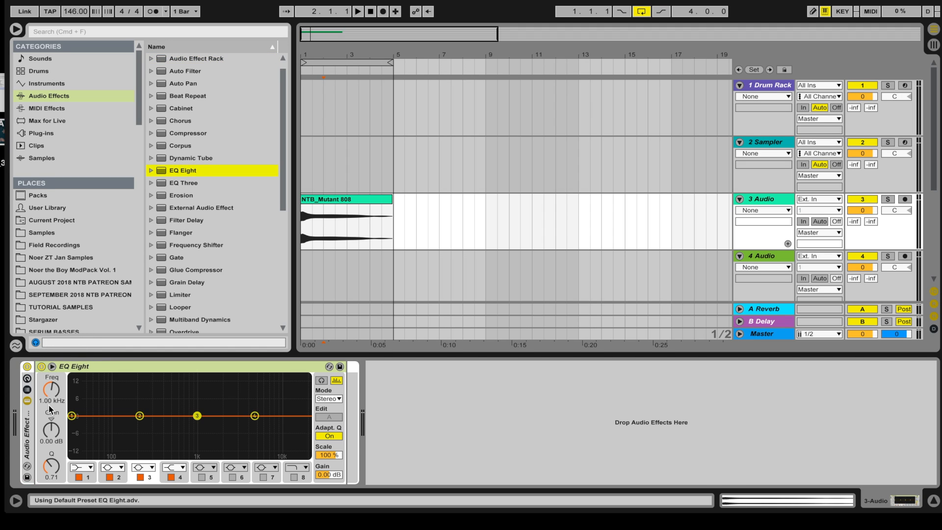
{"action": "left_click", "coordinate": [28, 390]}
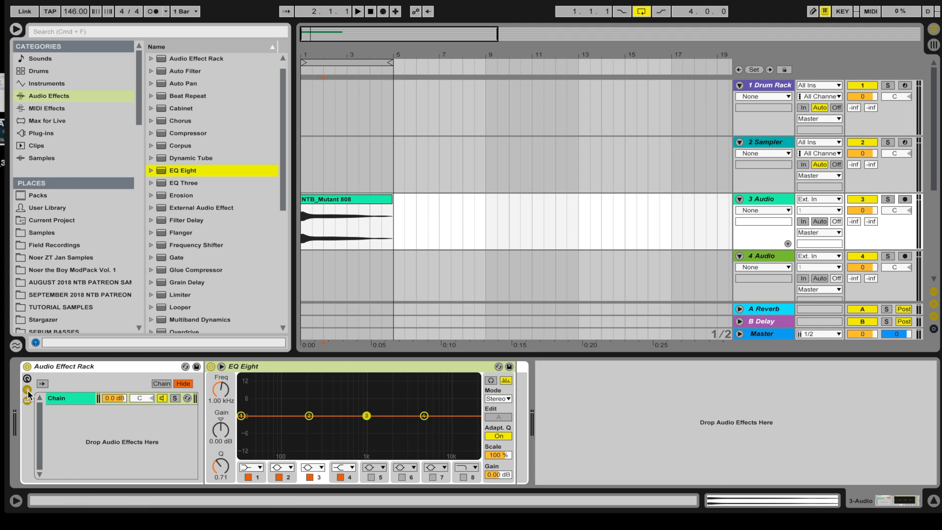
{"action": "left_click", "coordinate": [60, 398]}
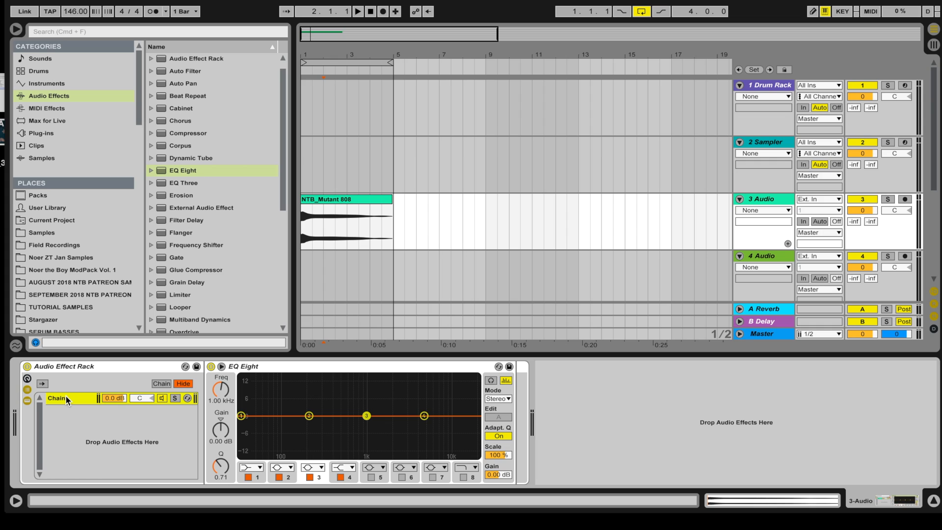
Step: Duplicate the chain into three and name them HIGH, MID and LOW
{"action": "key", "text": "super+d"}
{"action": "key", "text": "super+d"}
{"action": "left_click", "coordinate": [66, 398]}
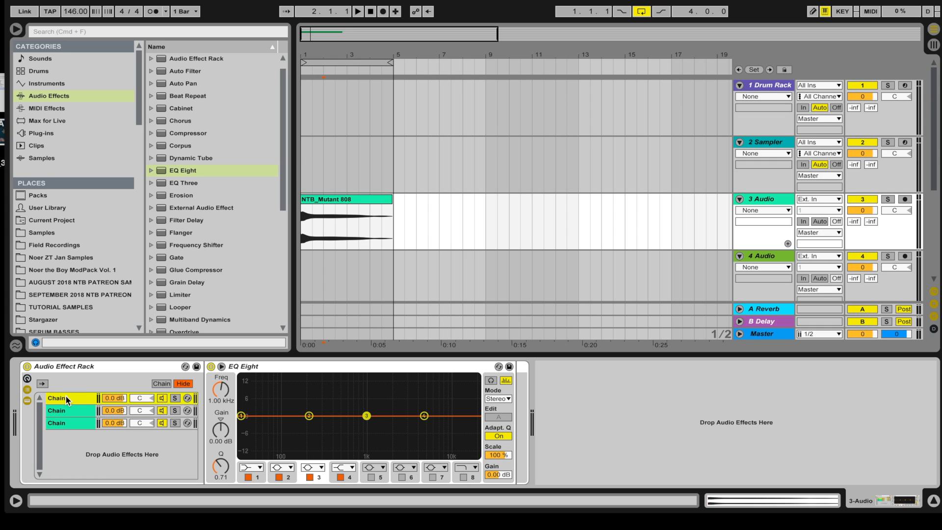
{"action": "left_click", "coordinate": [68, 423]}
{"action": "key", "text": "super+r"}
{"action": "type", "text": "LO"}
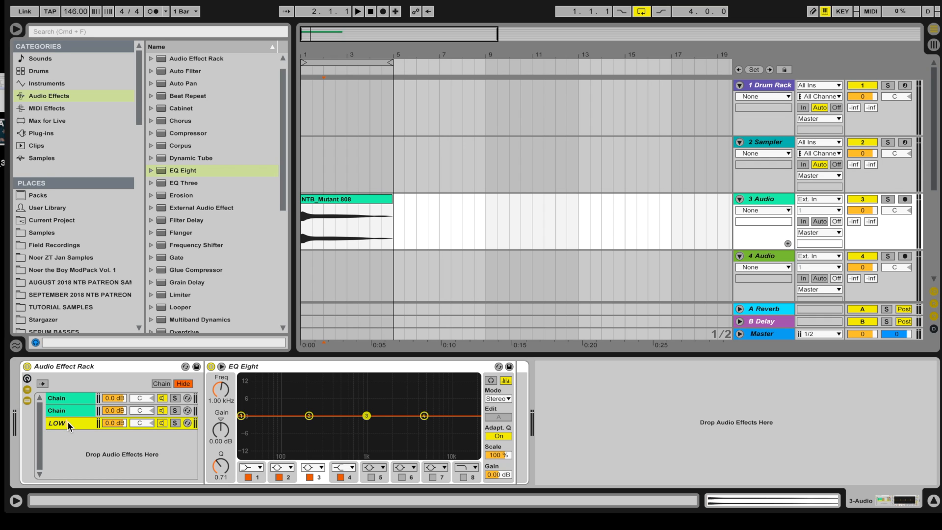
{"action": "left_click", "coordinate": [81, 407]}
{"action": "key", "text": "super+r"}
{"action": "type", "text": "M"}
{"action": "left_click", "coordinate": [79, 397]}
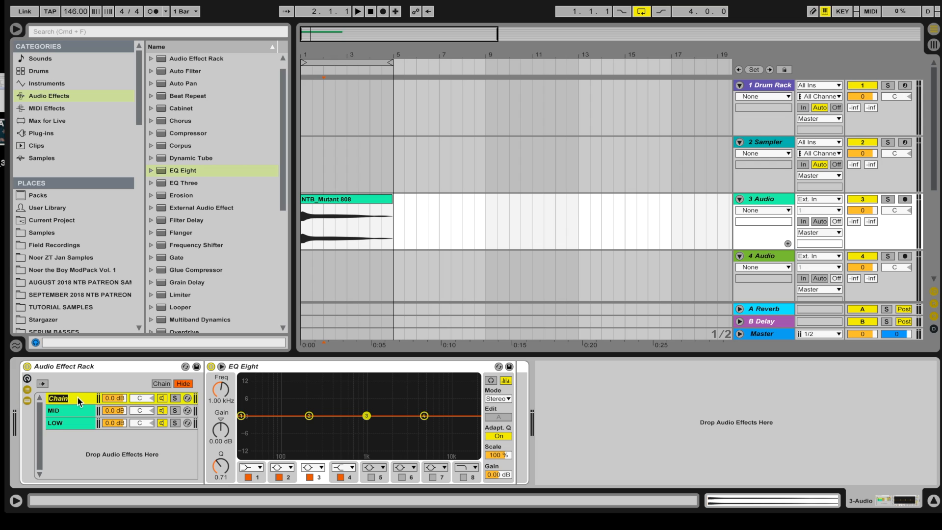
{"action": "left_click", "coordinate": [67, 423]}
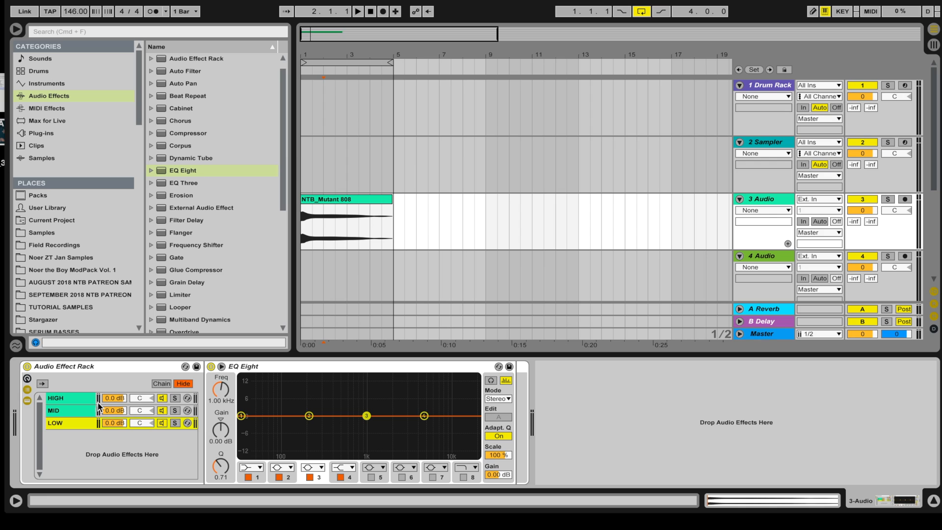
Step: Toggle the HIGH and MID chain activators off and back on, then select LOW
{"action": "left_click", "coordinate": [162, 398]}
{"action": "left_click", "coordinate": [162, 411]}
{"action": "left_click", "coordinate": [162, 399]}
{"action": "left_click", "coordinate": [161, 408]}
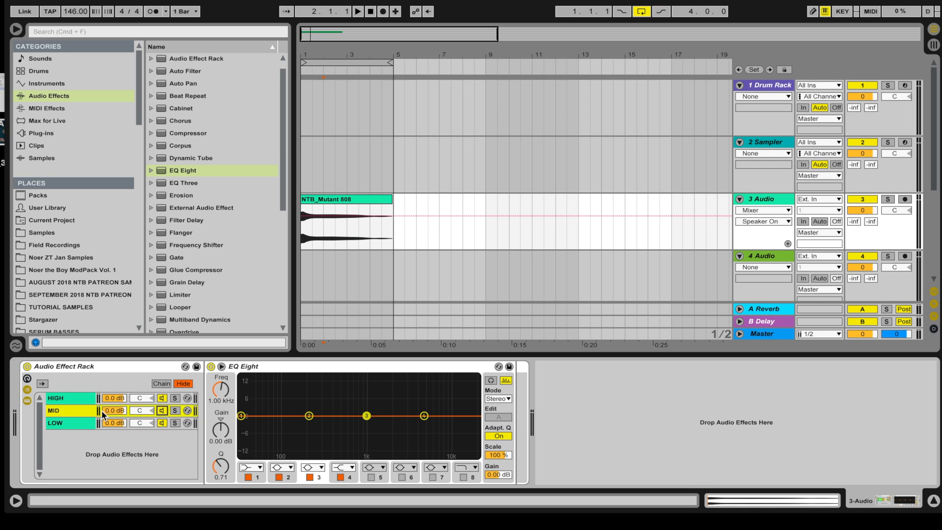
{"action": "left_click", "coordinate": [65, 423]}
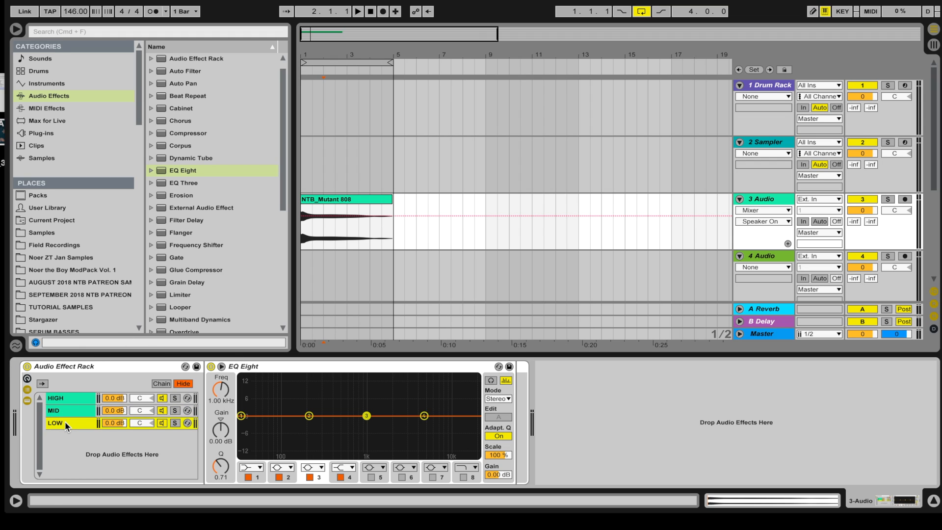
Step: Make LOW's EQ band 2 a 48 dB high cut, trying cutoffs of 125 and 100 Hz
{"action": "left_click", "coordinate": [282, 467]}
{"action": "left_click", "coordinate": [271, 524]}
{"action": "left_click", "coordinate": [216, 400]}
{"action": "type", "text": "25"}
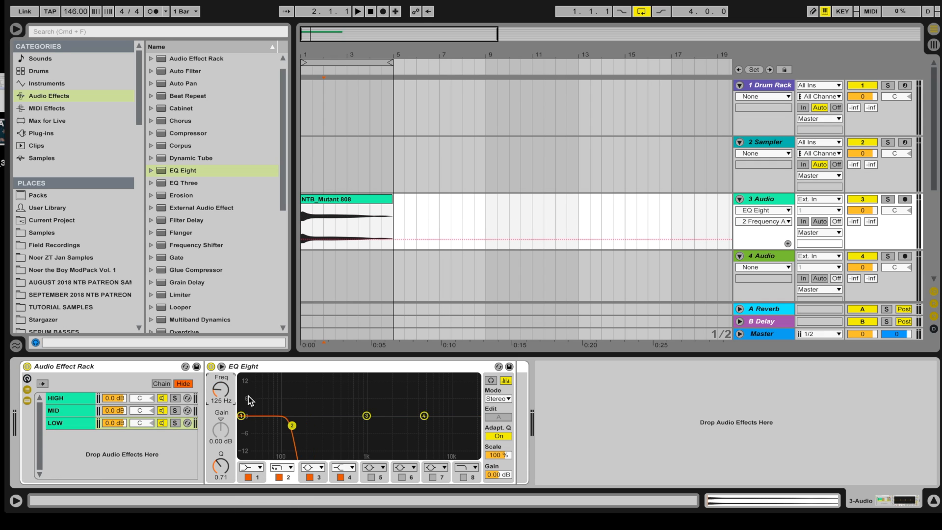
{"action": "key", "text": "Return"}
{"action": "type", "text": "100"}
{"action": "key", "text": "Return"}
Step: Try band 2 cutoffs of 80 and 150 Hz before settling on 125 Hz
{"action": "left_click", "coordinate": [220, 401]}
{"action": "type", "text": "80"}
{"action": "key", "text": "Return"}
{"action": "left_click", "coordinate": [221, 400]}
{"action": "type", "text": "150"}
{"action": "key", "text": "Return"}
{"action": "left_click", "coordinate": [223, 401]}
{"action": "type", "text": "1"}
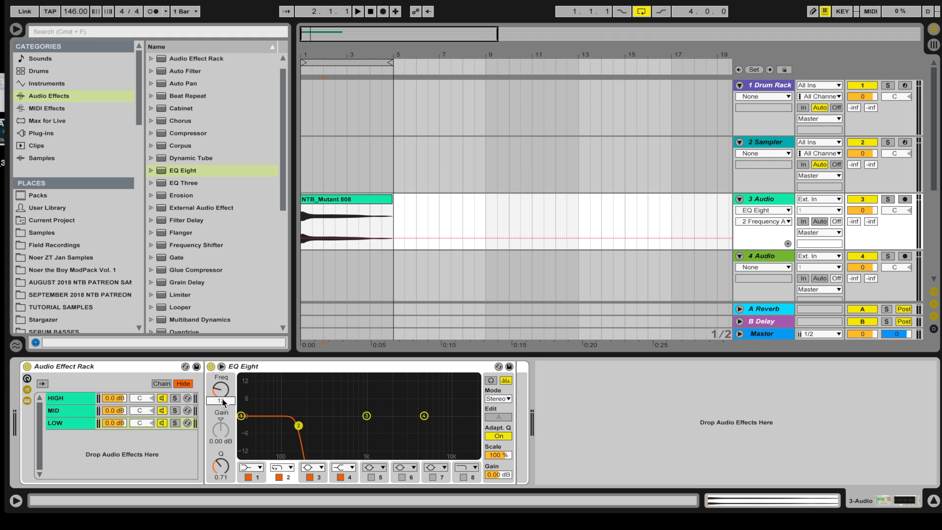
{"action": "type", "text": "25"}
{"action": "key", "text": "Return"}
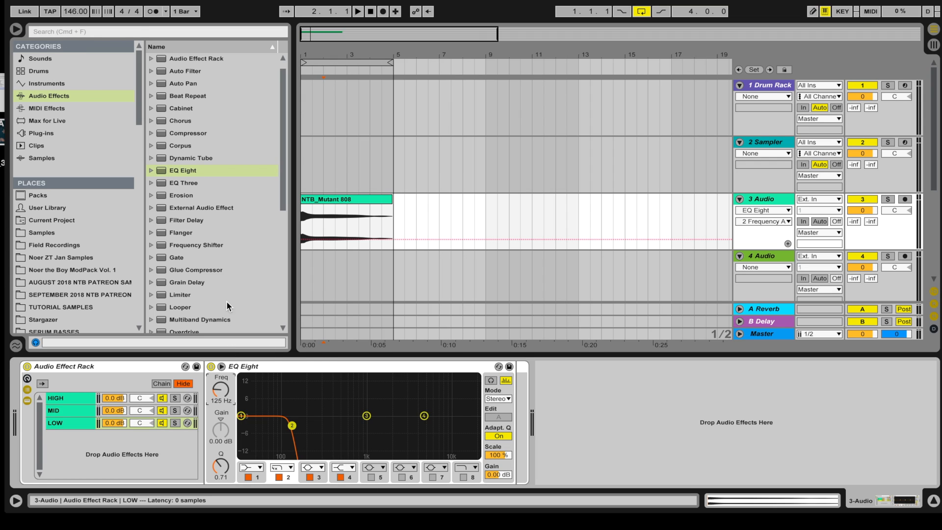
Step: Search for MONO and add the Mono utility after LOW's EQ Eight
{"action": "left_click", "coordinate": [70, 32]}
{"action": "type", "text": "MONO"}
{"action": "left_click_drag", "start_coordinate": [183, 69], "coordinate": [514, 408]}
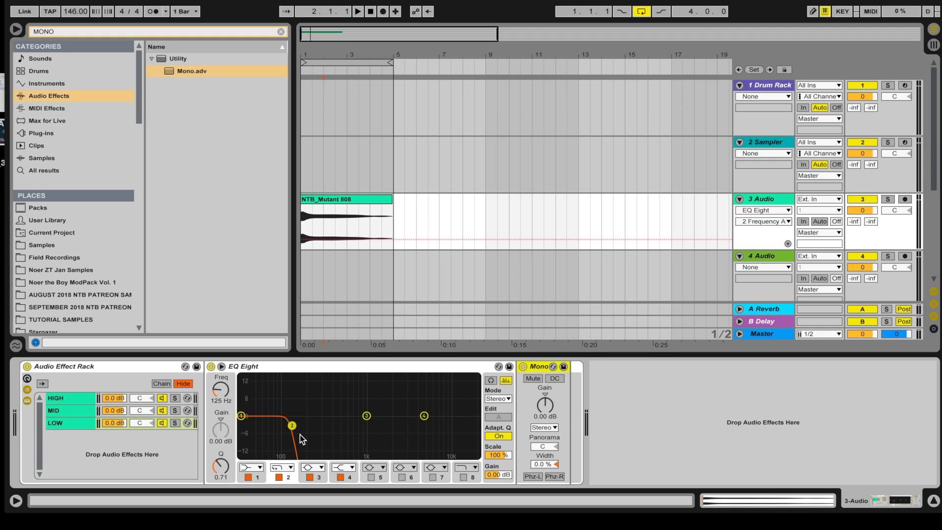
Step: Make MID's EQ band 1 a low cut and start entering its 125 Hz cutoff
{"action": "left_click", "coordinate": [75, 411]}
{"action": "left_click", "coordinate": [251, 467]}
{"action": "left_click", "coordinate": [248, 479]}
{"action": "left_click", "coordinate": [219, 402]}
{"action": "type", "text": "25"}
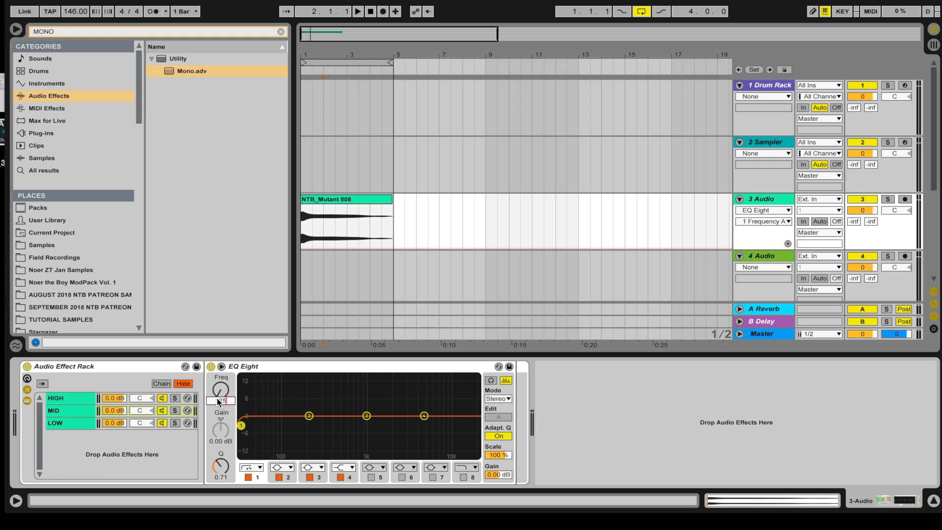
Step: Confirm MID's 125 Hz low cut and make its band 4 a steep high cut
{"action": "key", "text": "Return"}
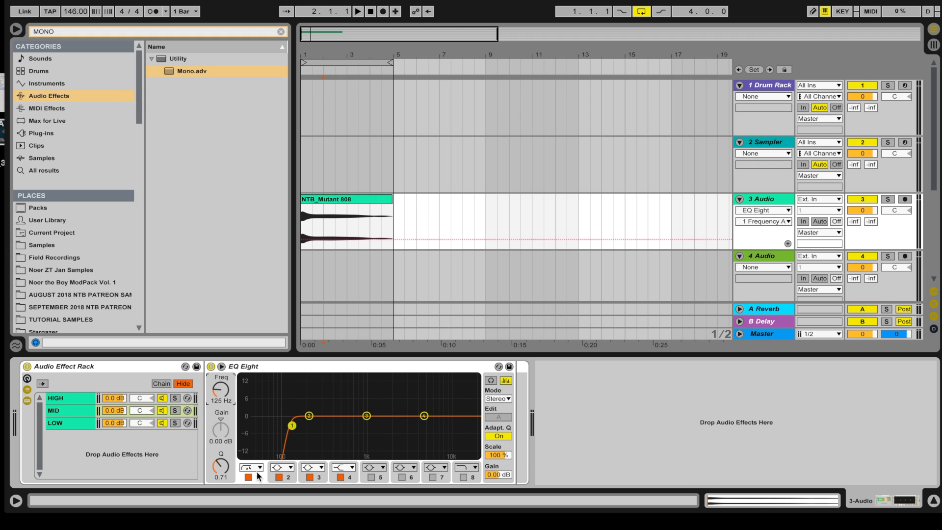
{"action": "left_click", "coordinate": [343, 467]}
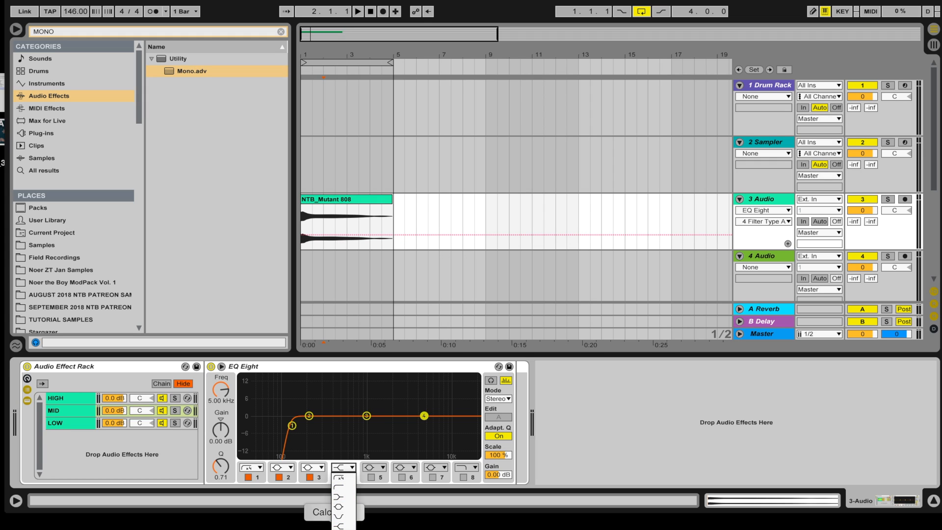
{"action": "left_click", "coordinate": [334, 528]}
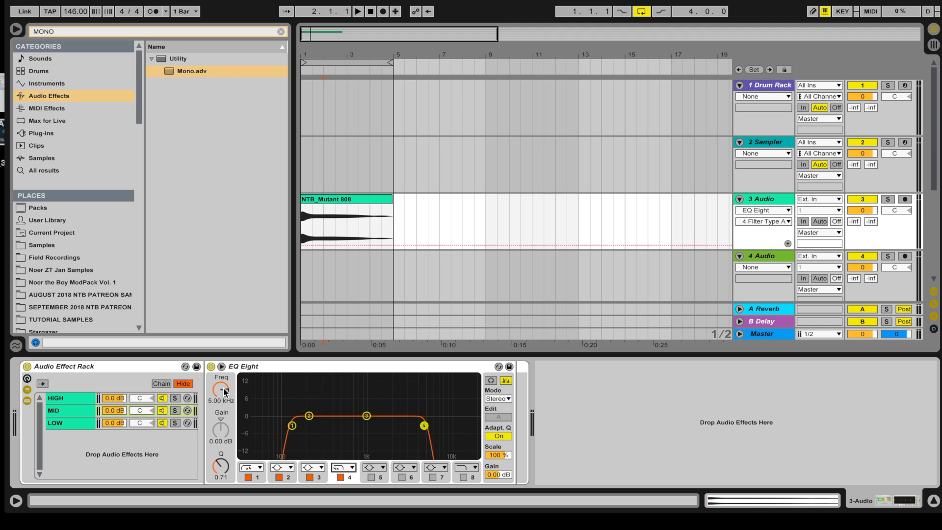
Step: Give HIGH's EQ band 1 a steep low cut at 5000 Hz
{"action": "left_click", "coordinate": [73, 397]}
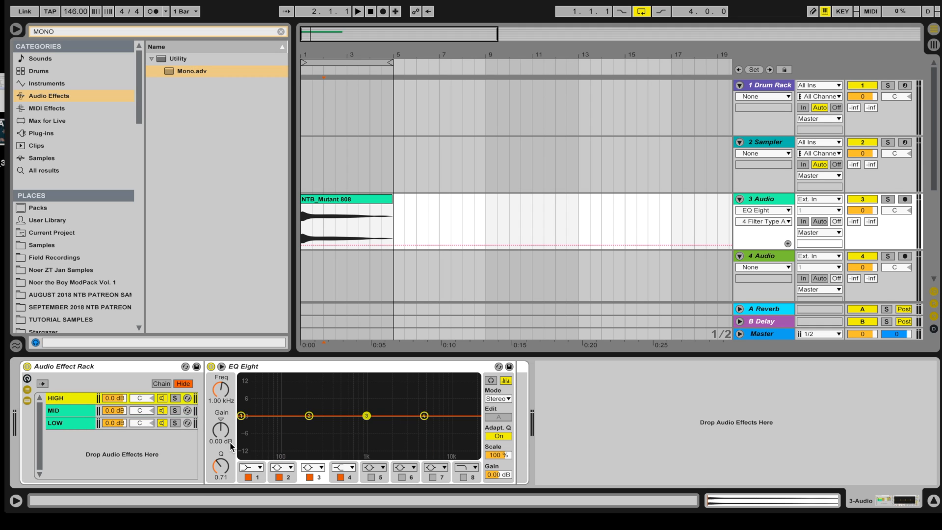
{"action": "left_click", "coordinate": [252, 468]}
{"action": "left_click", "coordinate": [247, 478]}
{"action": "left_click", "coordinate": [249, 477]}
{"action": "left_click", "coordinate": [221, 391]}
{"action": "type", "text": "5000"}
{"action": "key", "text": "Return"}
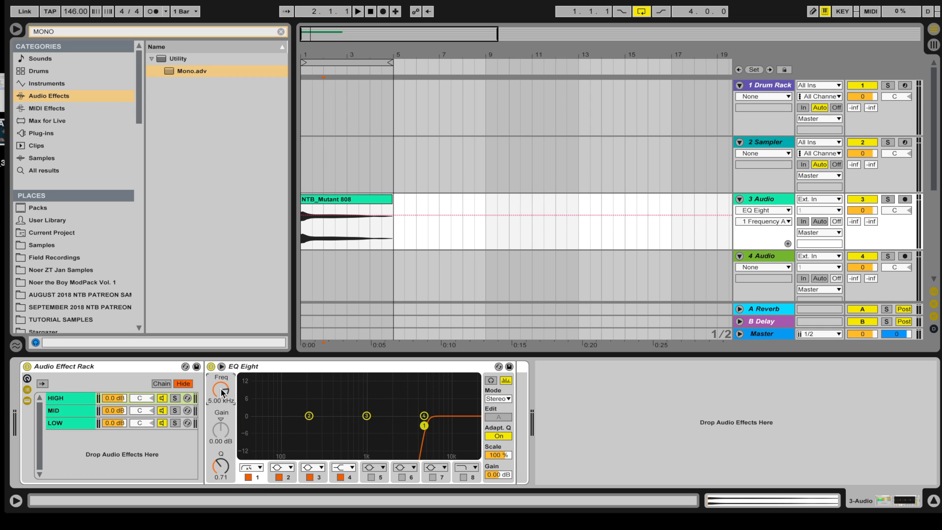
Step: Enable HIGH's band 5 as a 48 dB low-pass at 20000 Hz with lower Q
{"action": "left_click", "coordinate": [69, 402]}
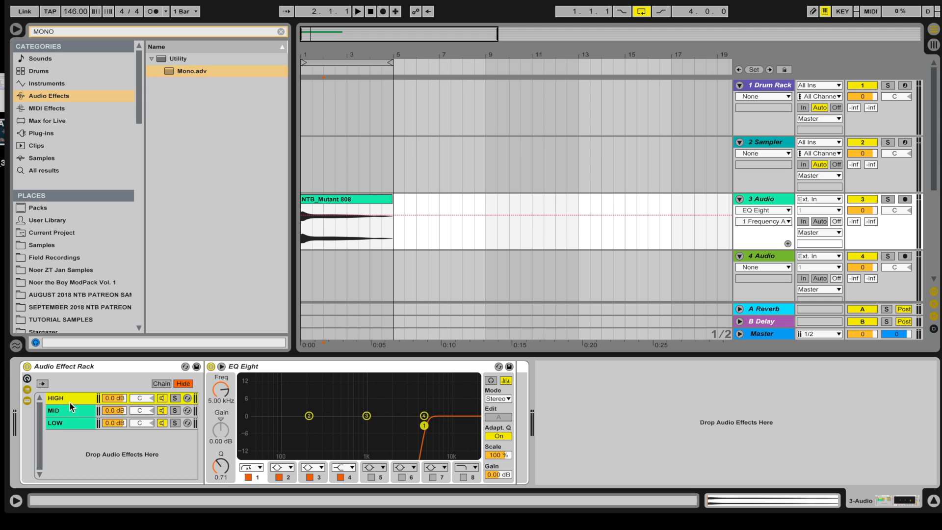
{"action": "left_click", "coordinate": [371, 478]}
{"action": "left_click_drag", "start_coordinate": [220, 391], "coordinate": [220, 344]}
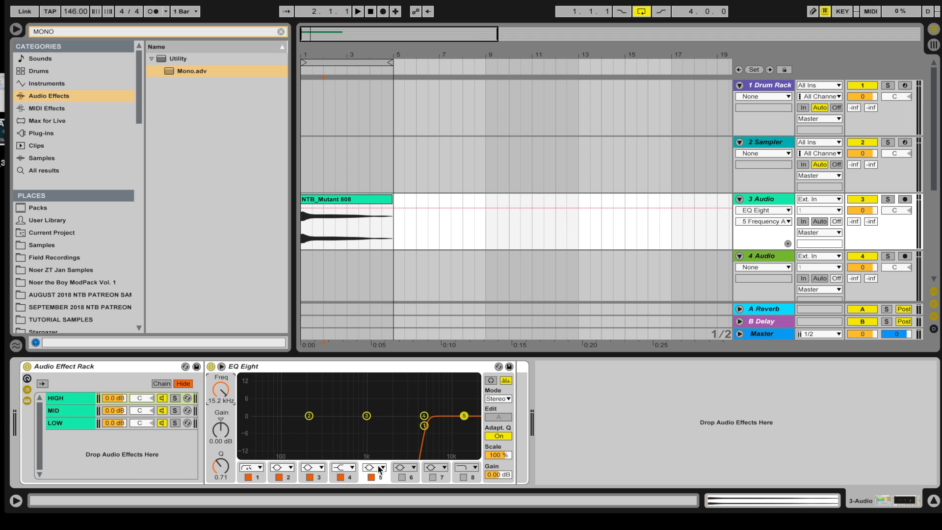
{"action": "left_click", "coordinate": [382, 467]}
{"action": "left_click", "coordinate": [393, 513]}
{"action": "left_click", "coordinate": [215, 400]}
{"action": "type", "text": "20000"}
{"action": "key", "text": "Return"}
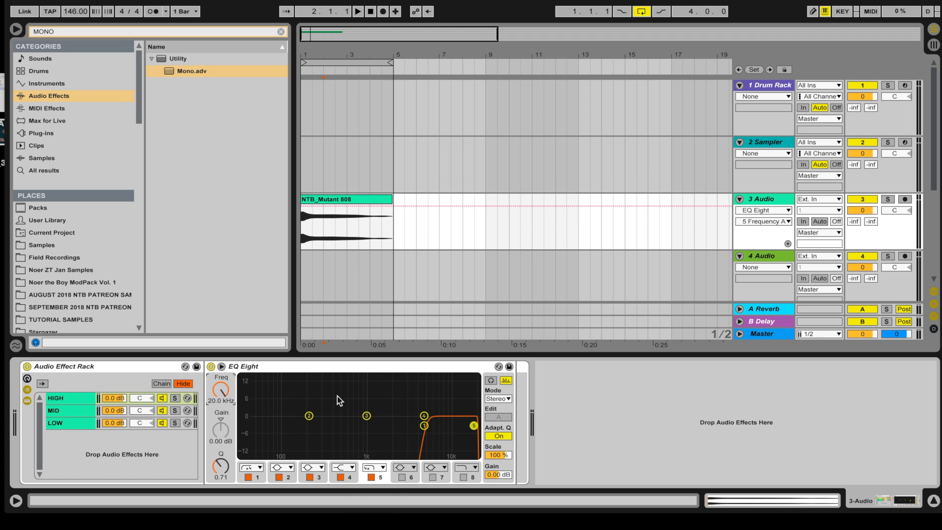
{"action": "left_click_drag", "start_coordinate": [471, 423], "coordinate": [475, 436]}
{"action": "left_click", "coordinate": [91, 414]}
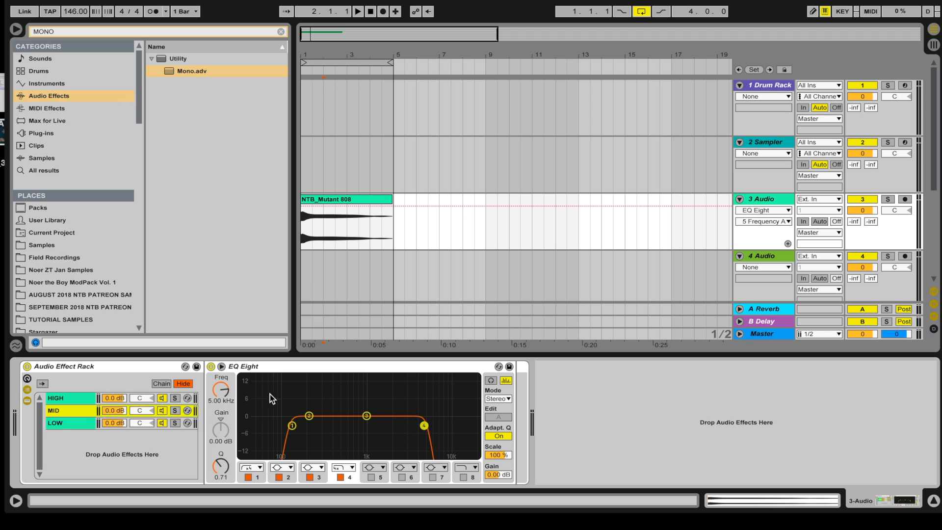
Step: Check the LOW, MID and HIGH chains, then play the 808 from 1.1.1
{"action": "left_click", "coordinate": [81, 425]}
{"action": "left_click", "coordinate": [77, 411]}
{"action": "left_click", "coordinate": [77, 398]}
{"action": "left_click", "coordinate": [302, 239]}
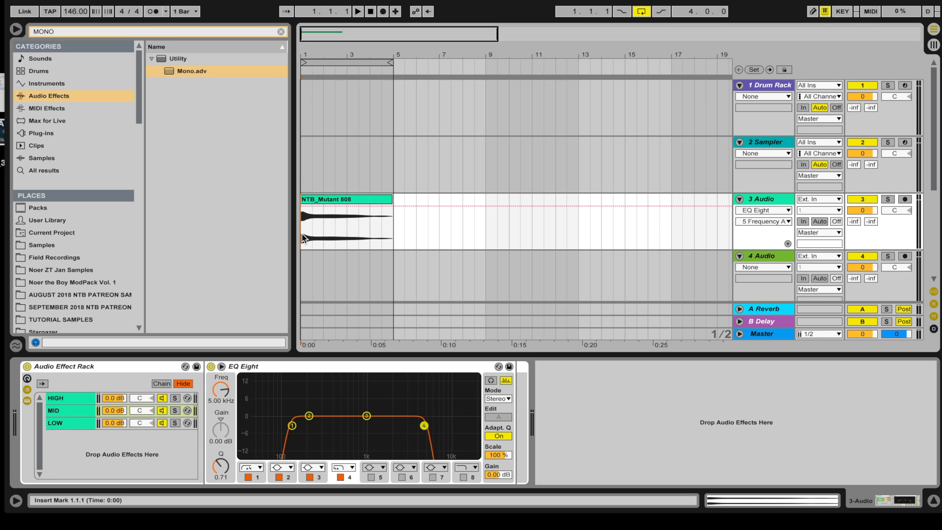
{"action": "key", "text": "space"}
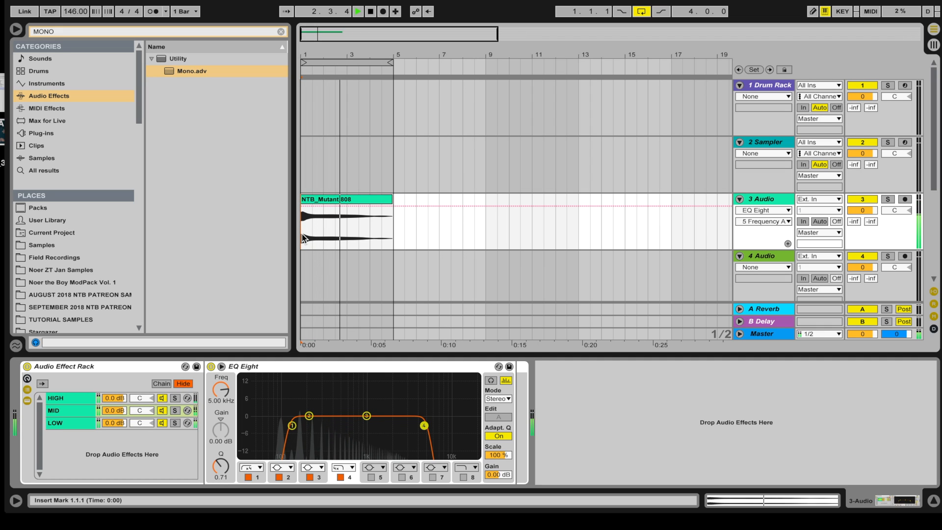
{"action": "key", "text": "space"}
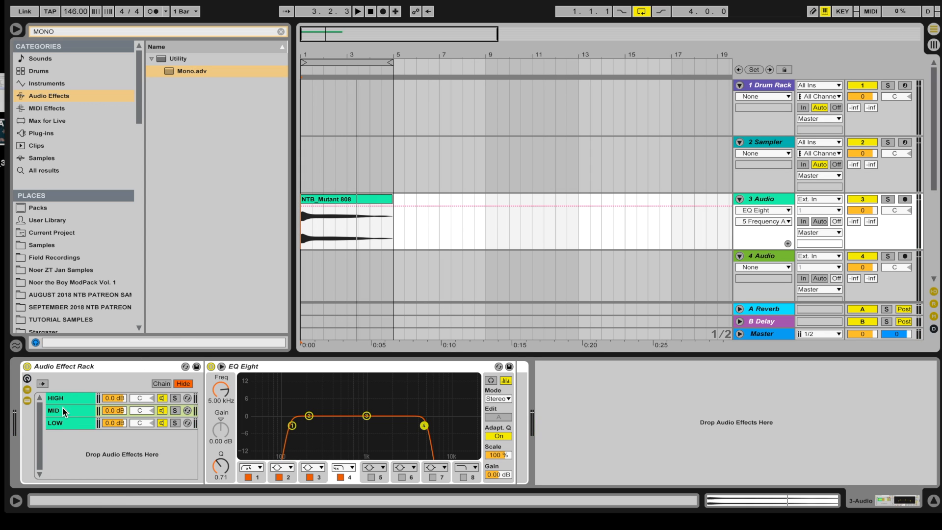
Step: Review LOW's EQ and Mono, MID's band-pass EQ and HIGH's high-pass EQ
{"action": "left_click", "coordinate": [65, 424]}
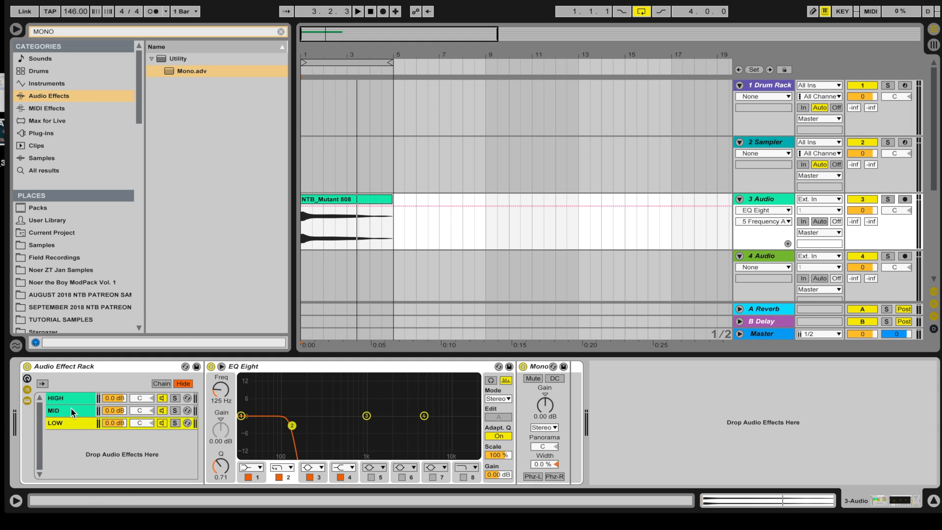
{"action": "left_click", "coordinate": [71, 408]}
{"action": "left_click", "coordinate": [72, 399]}
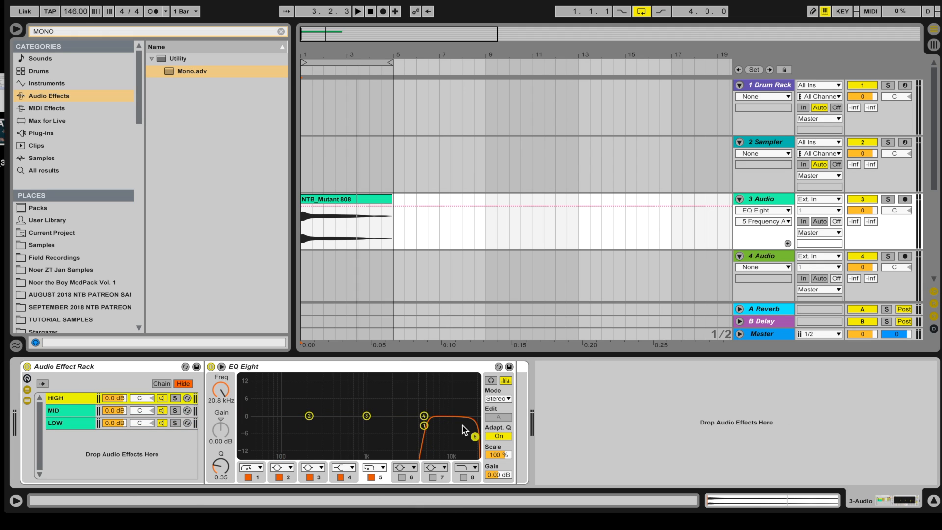
{"action": "left_click", "coordinate": [79, 411]}
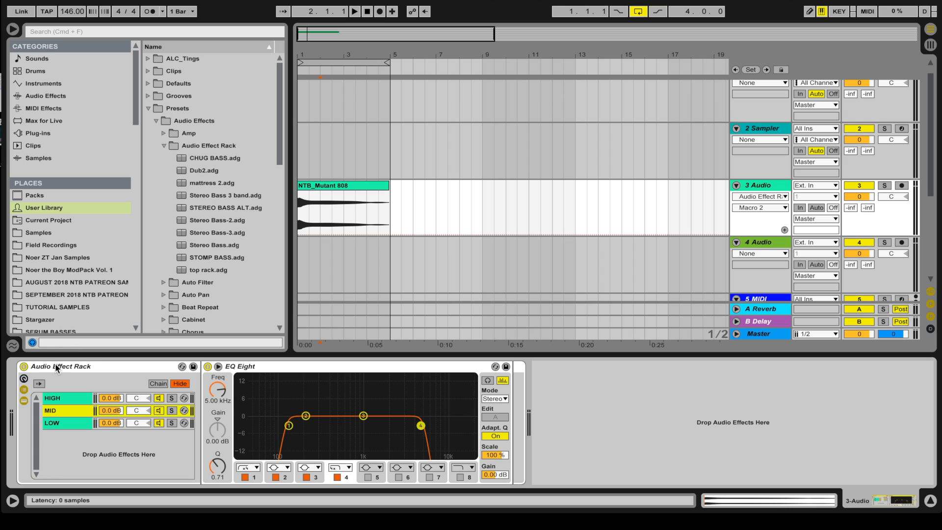
Step: Save the rack preset and name it '3 Band EQ' in the User Library
{"action": "left_click", "coordinate": [193, 369]}
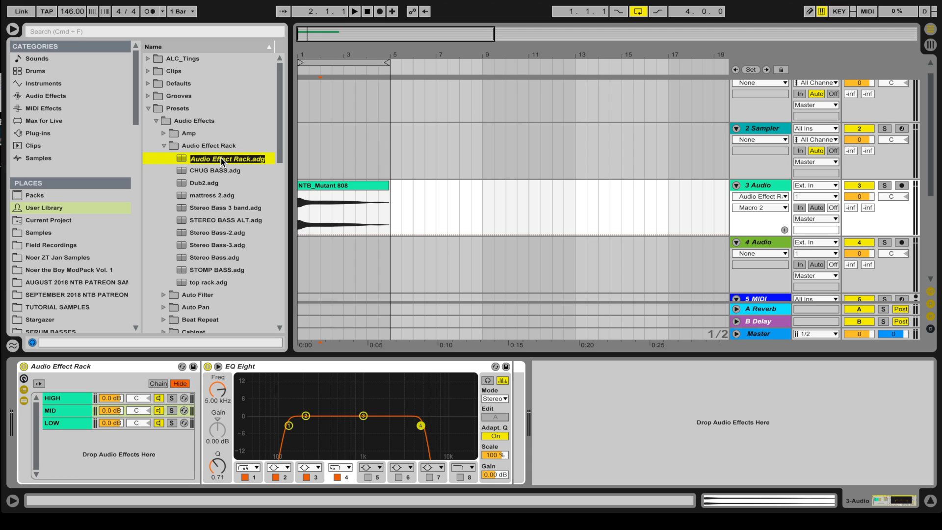
{"action": "type", "text": "3 Band EQ"}
{"action": "key", "text": "Return"}
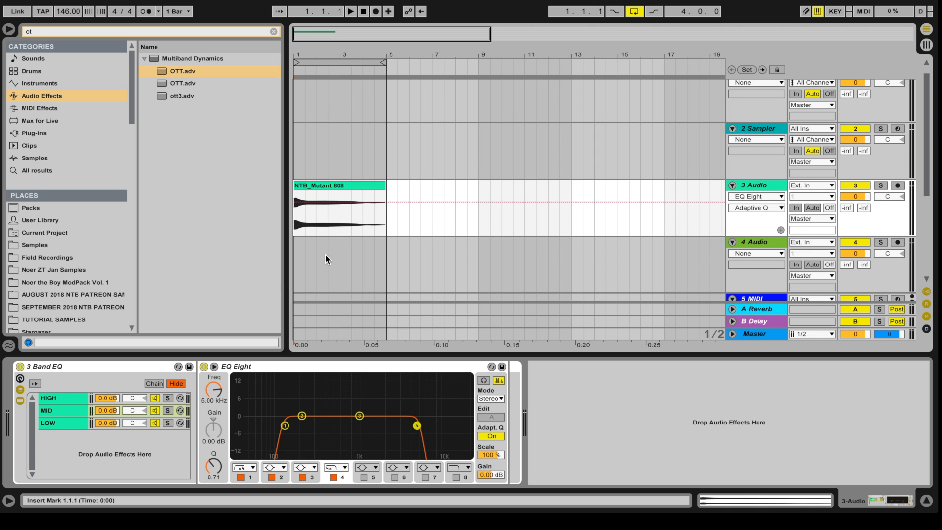
Step: Review the HIGH, MID and LOW chains and reselect the NTB_Mutant 808 clip
{"action": "left_click", "coordinate": [70, 399]}
{"action": "left_click", "coordinate": [70, 410]}
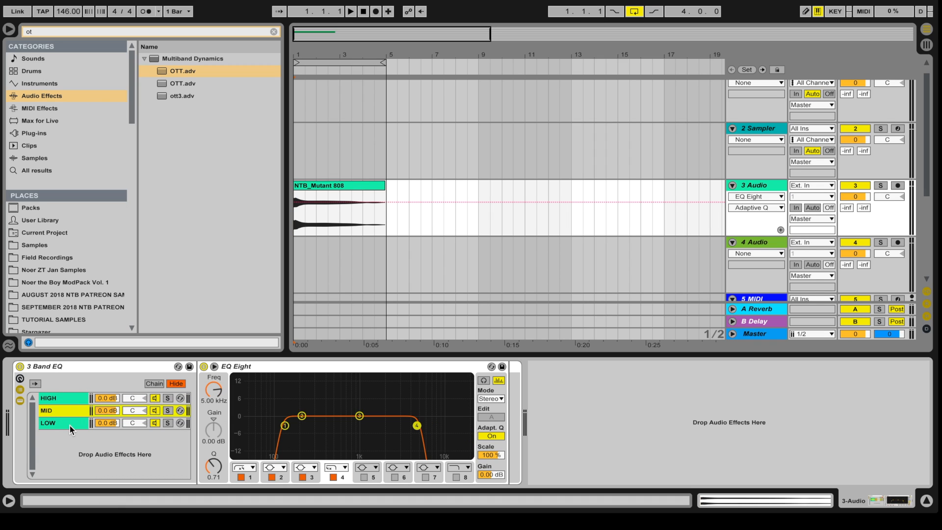
{"action": "left_click", "coordinate": [69, 424]}
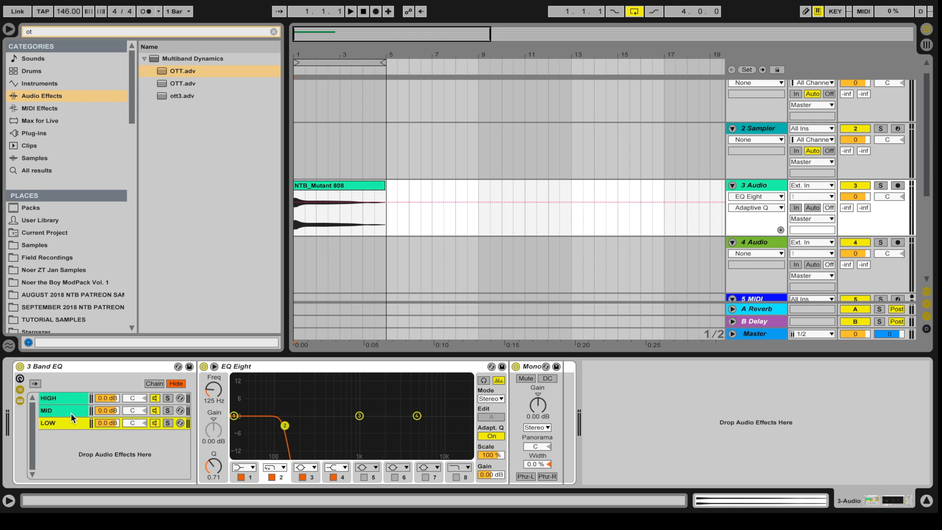
{"action": "left_click", "coordinate": [343, 187]}
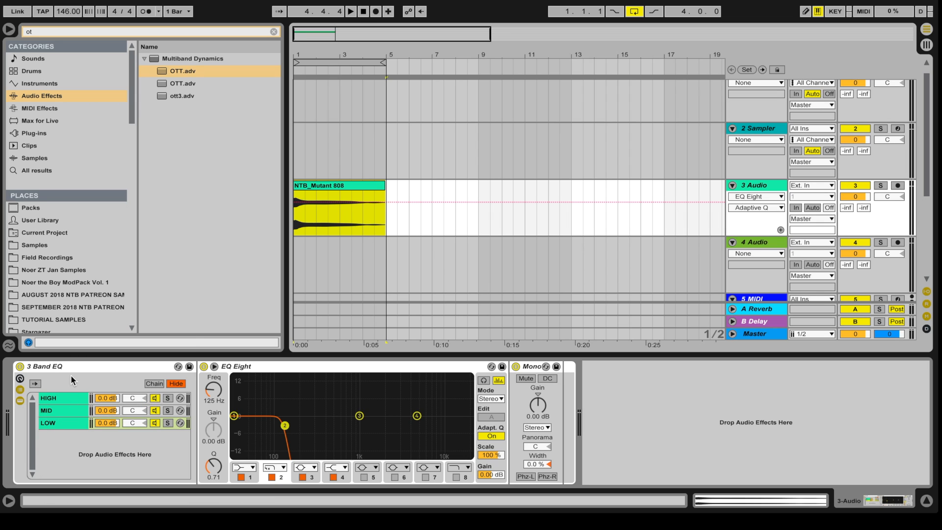
{"action": "left_click", "coordinate": [73, 422]}
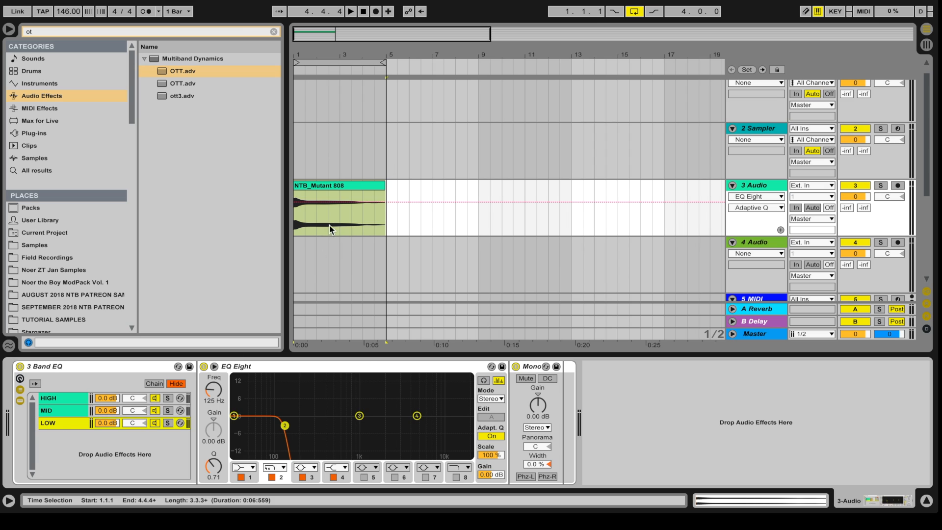
{"action": "left_click", "coordinate": [322, 187]}
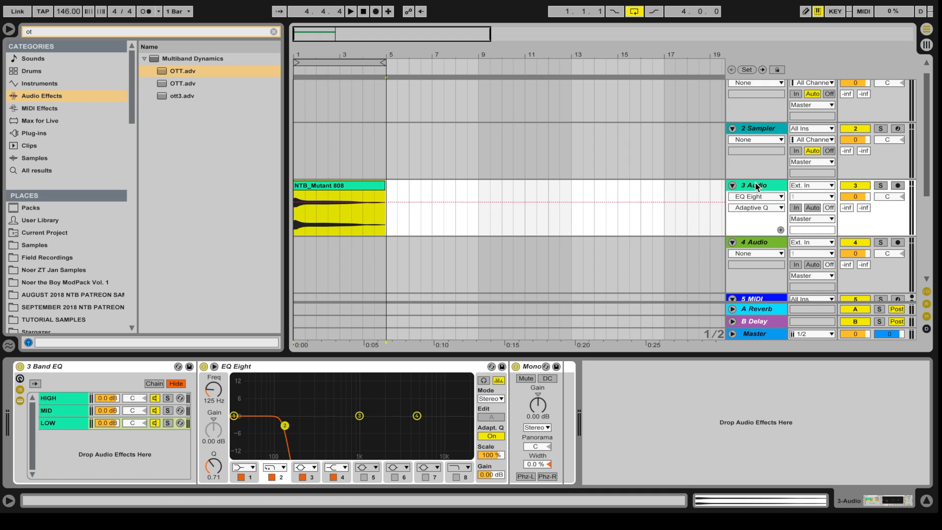
Step: Solo the MID chain and play the 808 to hear it alone
{"action": "left_click", "coordinate": [168, 411]}
{"action": "key", "text": "space"}
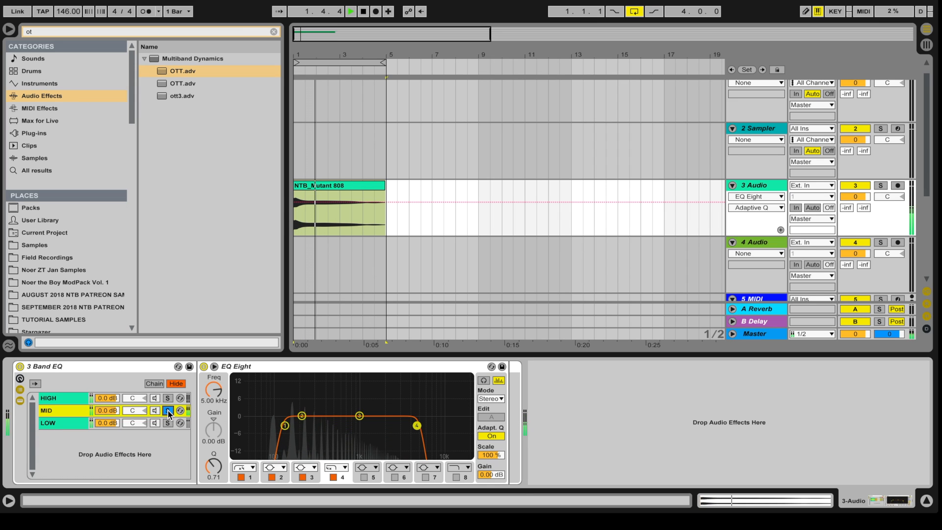
{"action": "key", "text": "space"}
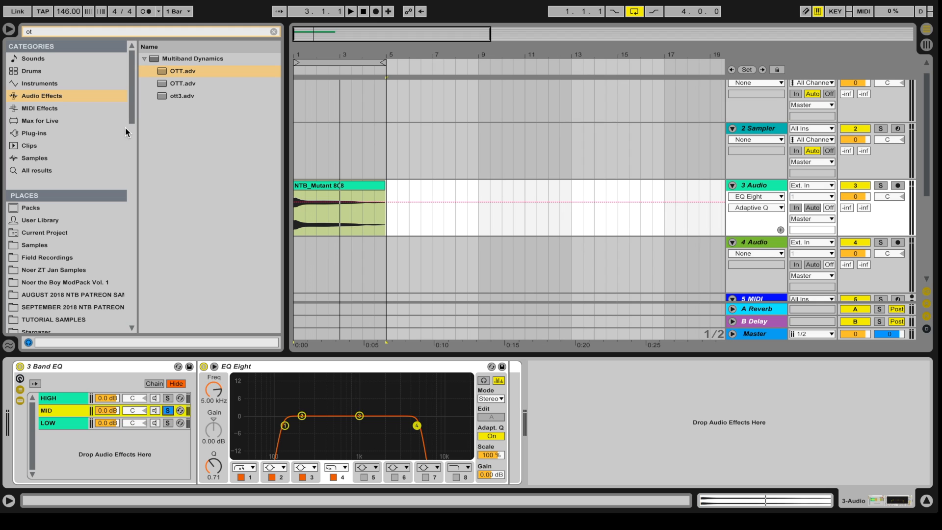
{"action": "left_click", "coordinate": [102, 30]}
Step: Add a Saturator to MID with Output -6.29 dB, Drive 26.3 dB and Base 16.6, then audition
{"action": "type", "text": "sa"}
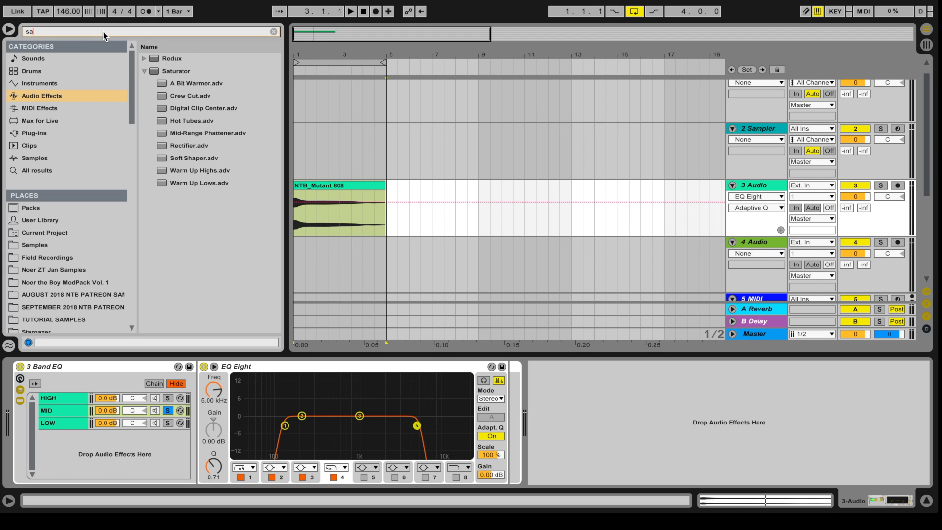
{"action": "left_click_drag", "start_coordinate": [160, 69], "coordinate": [400, 369]}
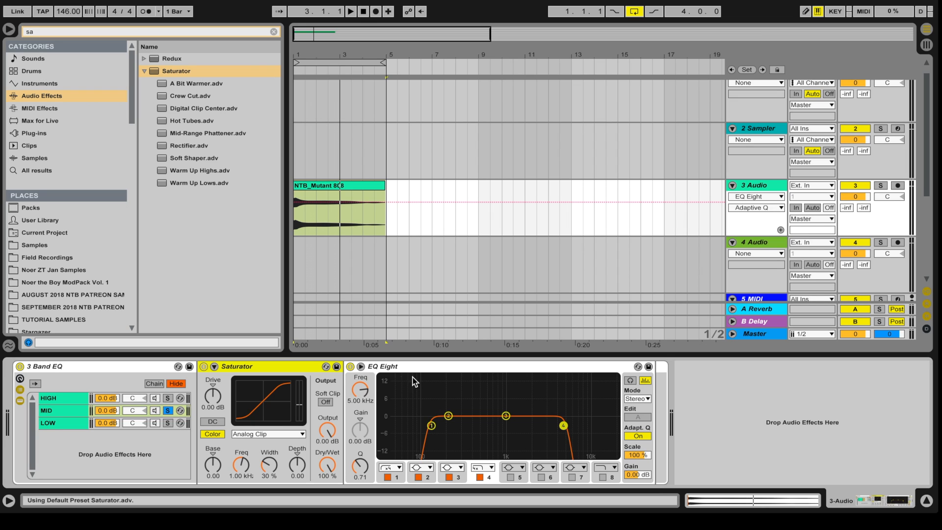
{"action": "left_click_drag", "start_coordinate": [327, 431], "coordinate": [327, 446]}
{"action": "left_click_drag", "start_coordinate": [209, 398], "coordinate": [209, 377]}
{"action": "mouse_move", "coordinate": [212, 464]}
{"action": "left_mouse_down"}
{"action": "mouse_move", "coordinate": [213, 444]}
{"action": "mouse_move", "coordinate": [213, 458]}
{"action": "left_mouse_up"}
{"action": "key", "text": "space"}
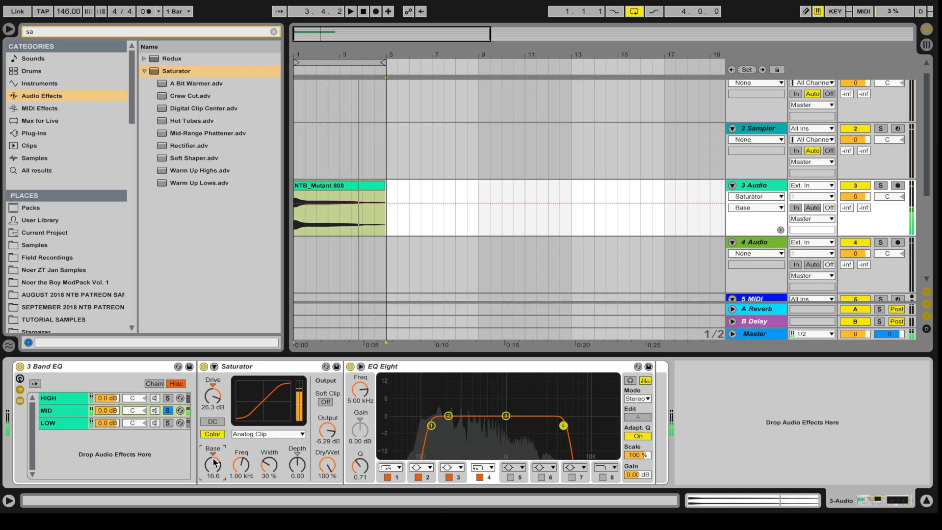
{"action": "key", "text": "space"}
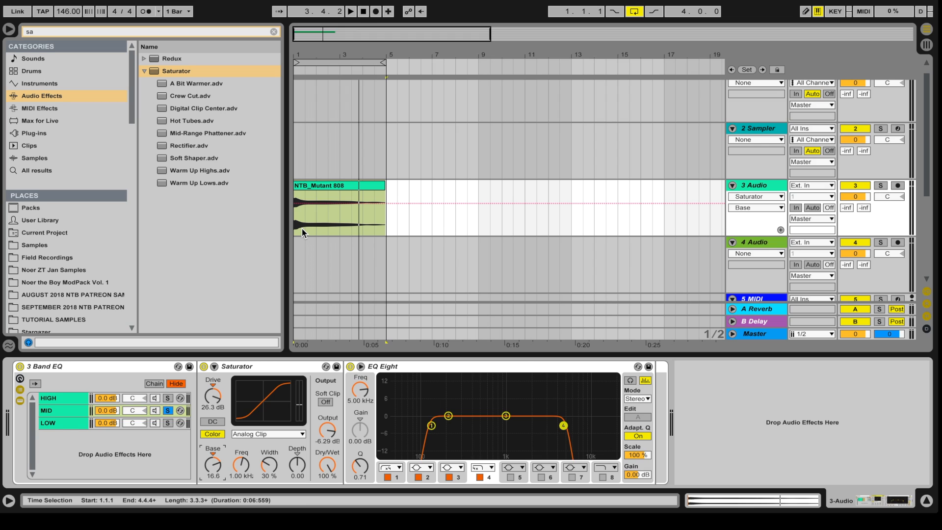
Step: Switch between the LOW and MID chains and replay the 808 through the saturated MID band
{"action": "left_click", "coordinate": [51, 423]}
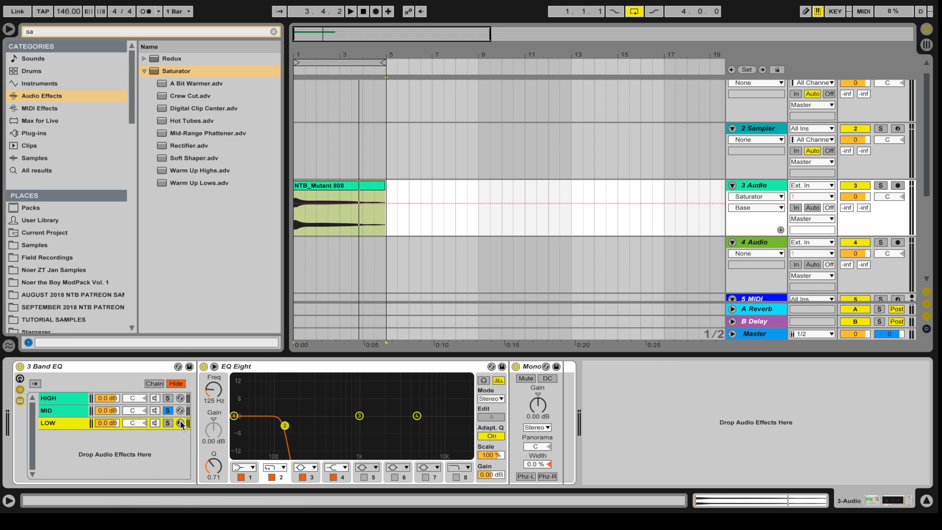
{"action": "left_click", "coordinate": [168, 411]}
{"action": "key", "text": "space"}
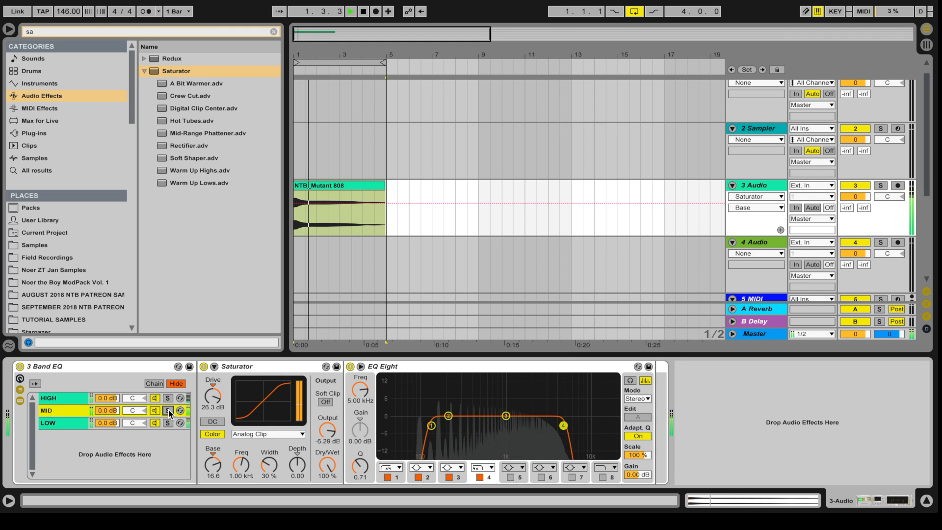
{"action": "key", "text": "space"}
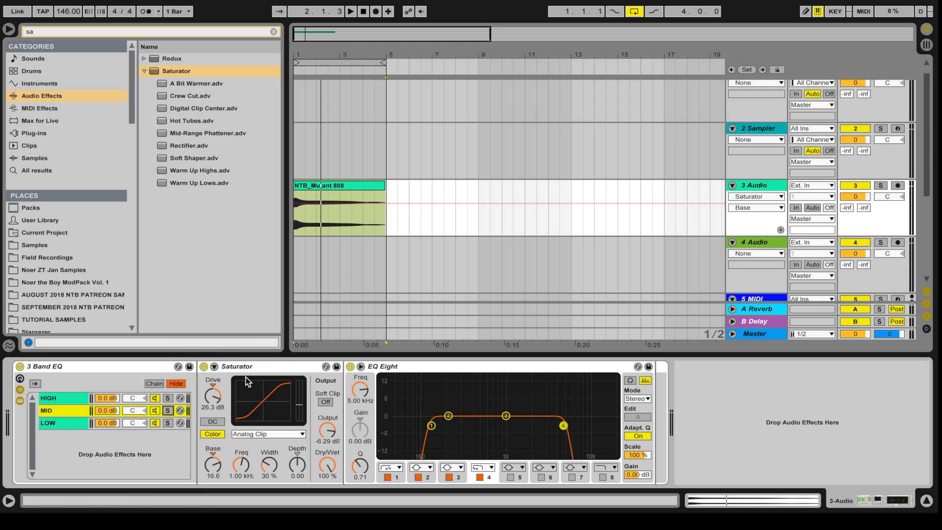
Step: Find the OTT preset, insert it at the start of the MID chain, and play the 808
{"action": "left_click", "coordinate": [50, 33]}
{"action": "type", "text": "ot"}
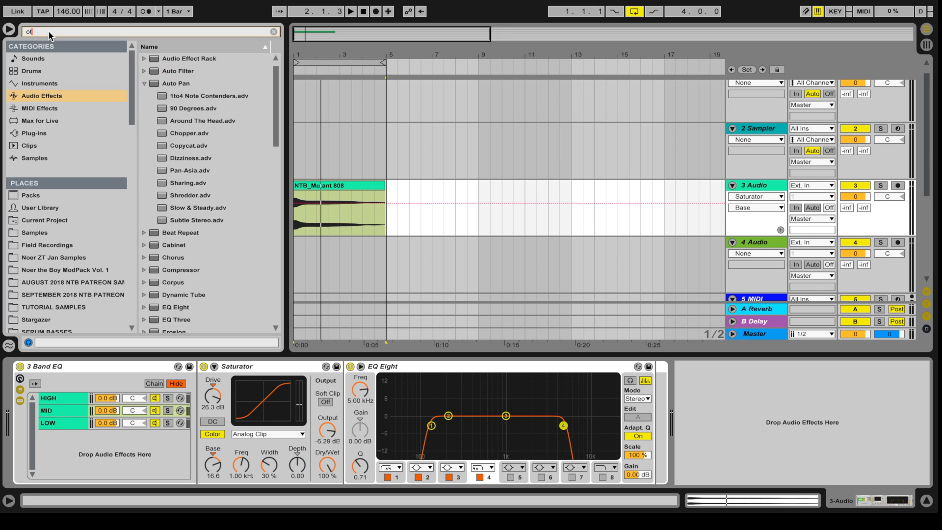
{"action": "left_click", "coordinate": [181, 72]}
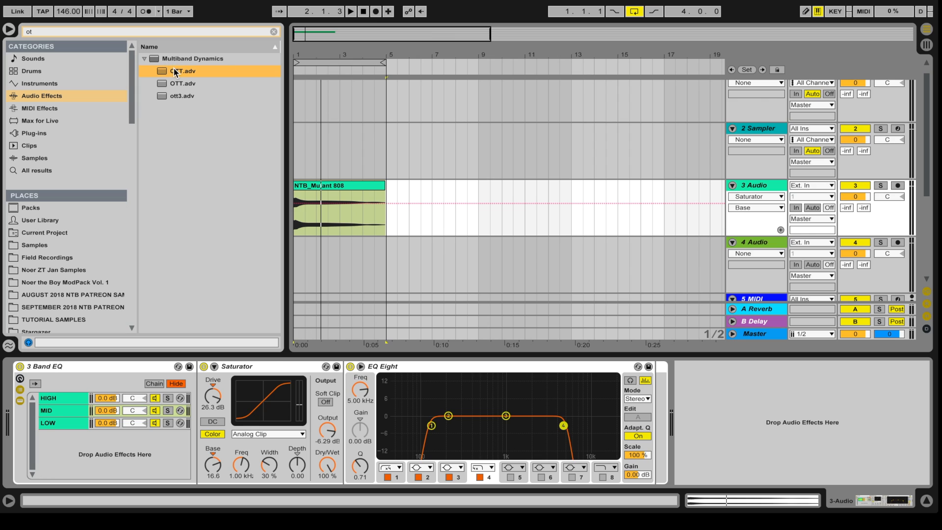
{"action": "left_click_drag", "start_coordinate": [163, 70], "coordinate": [221, 404]}
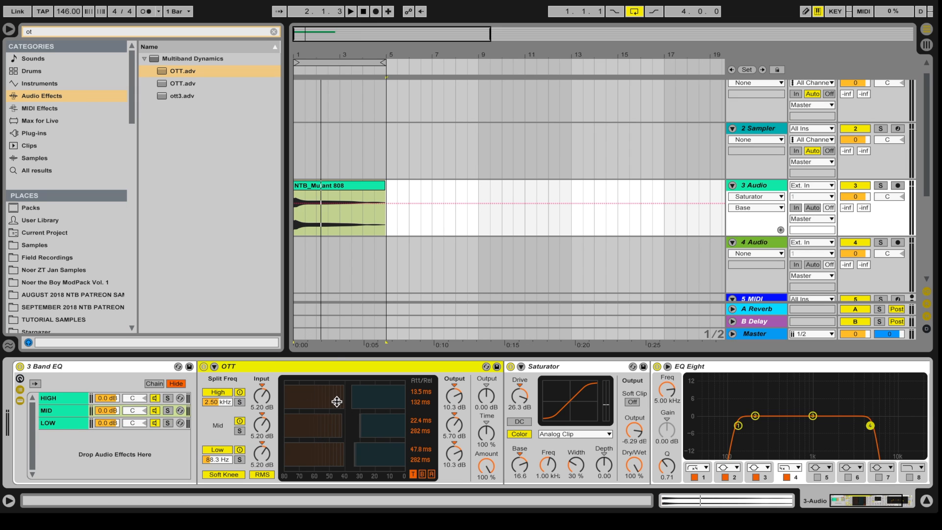
{"action": "key", "text": "space"}
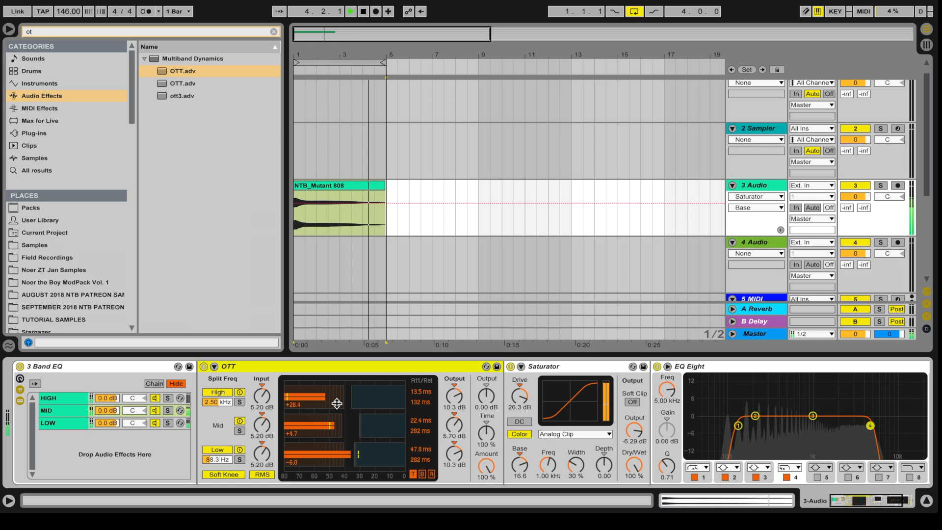
{"action": "key", "text": "space"}
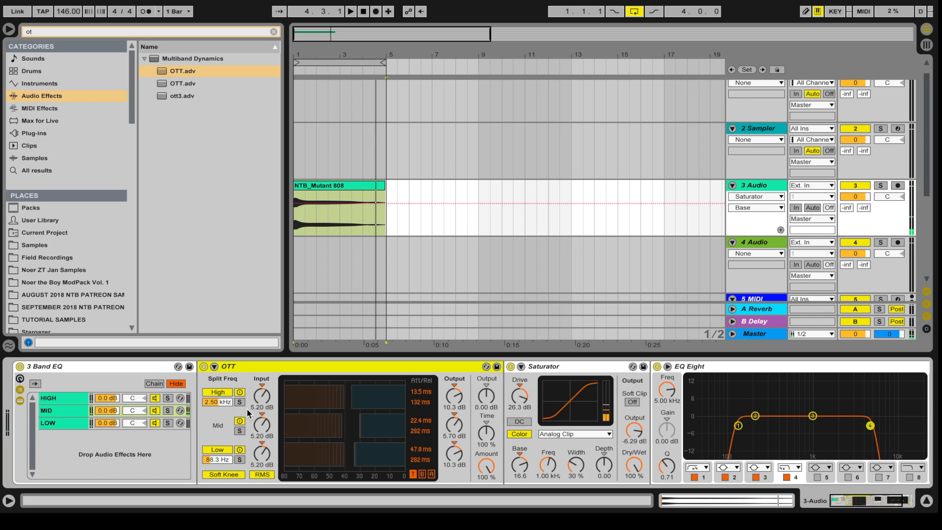
Step: Solo MID and switch OTT off and back on during playback to compare
{"action": "left_click", "coordinate": [168, 410]}
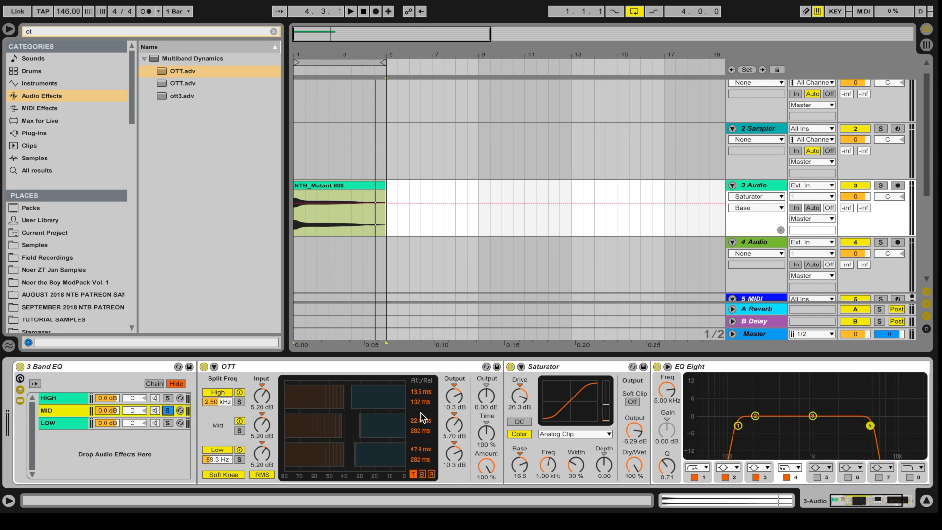
{"action": "key", "text": "space"}
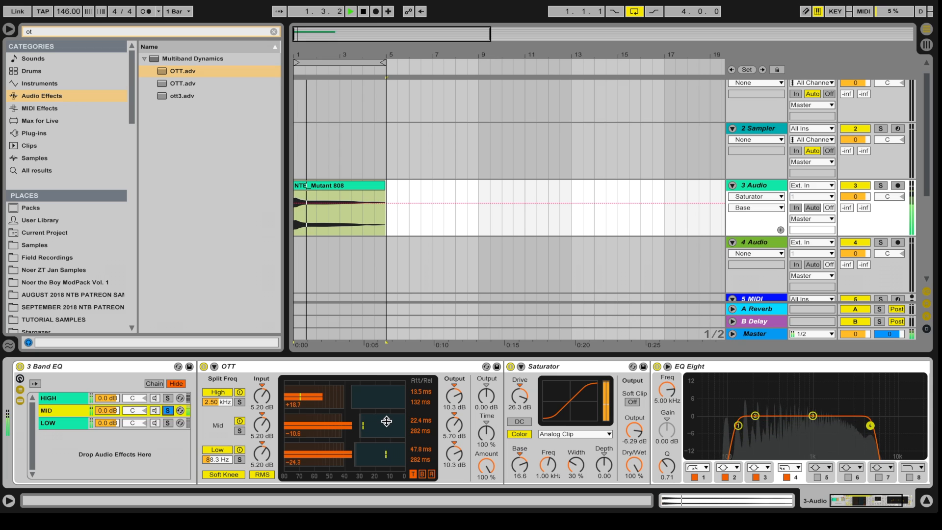
{"action": "left_click", "coordinate": [203, 366]}
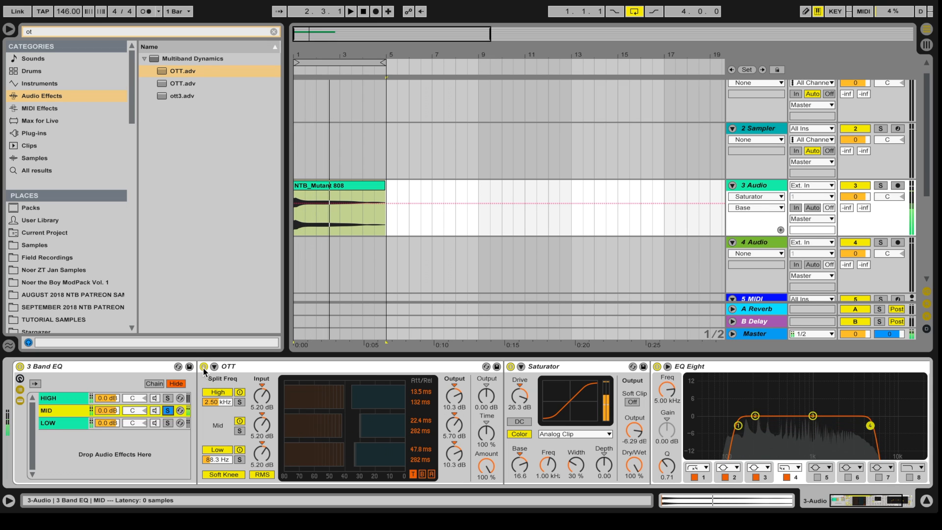
{"action": "left_click", "coordinate": [203, 367]}
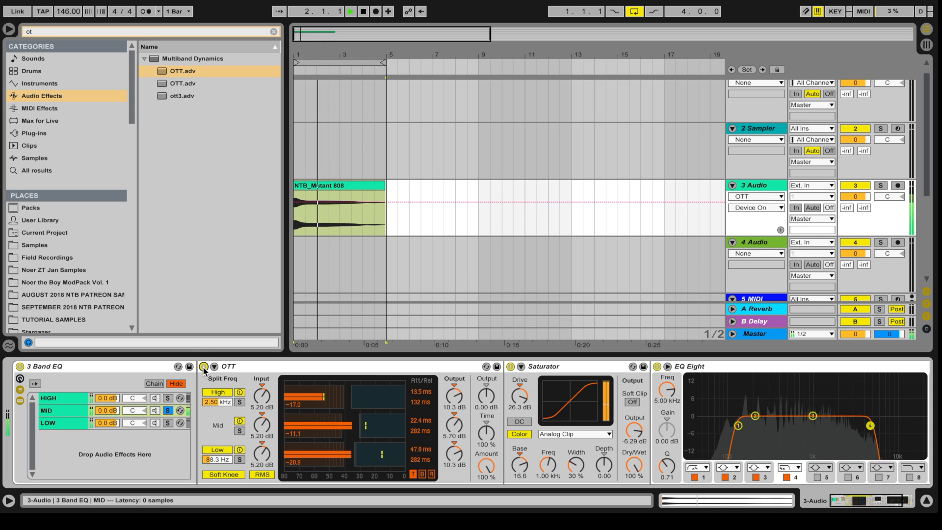
{"action": "key", "text": "space"}
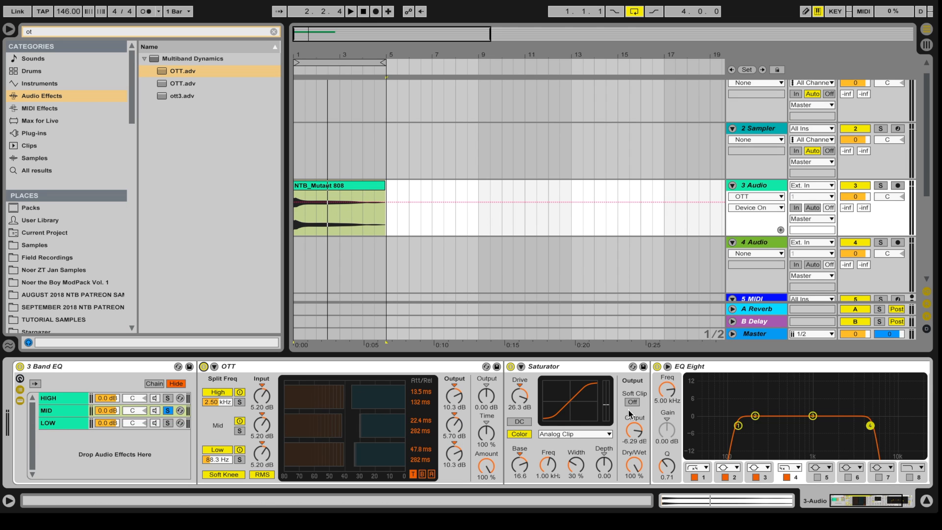
Step: Select the MID chain, audition the 808 twice more, and clear the browser search
{"action": "left_click", "coordinate": [69, 416]}
{"action": "key", "text": "space"}
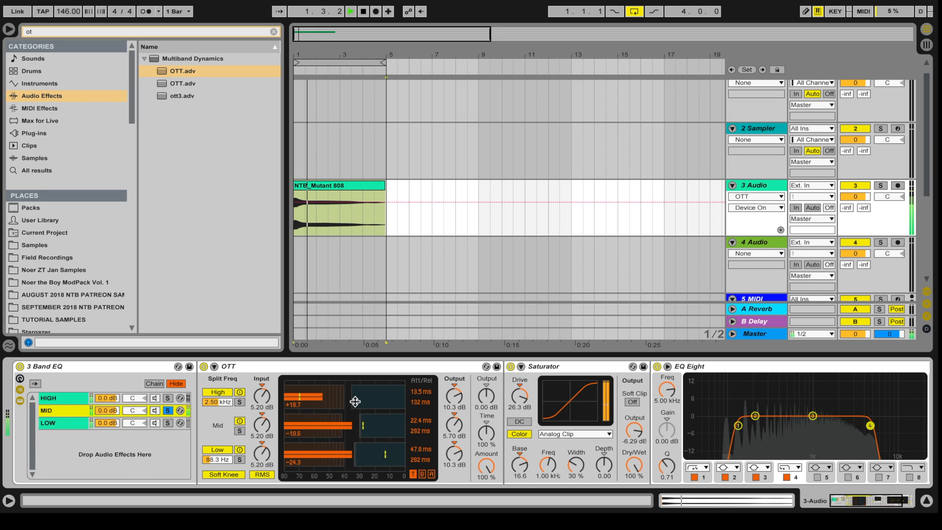
{"action": "key", "text": "space"}
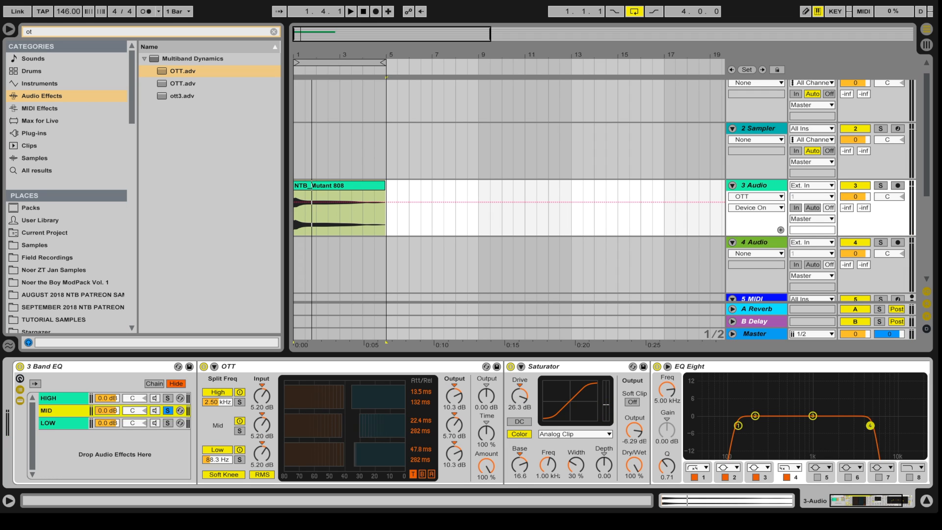
{"action": "key", "text": "space"}
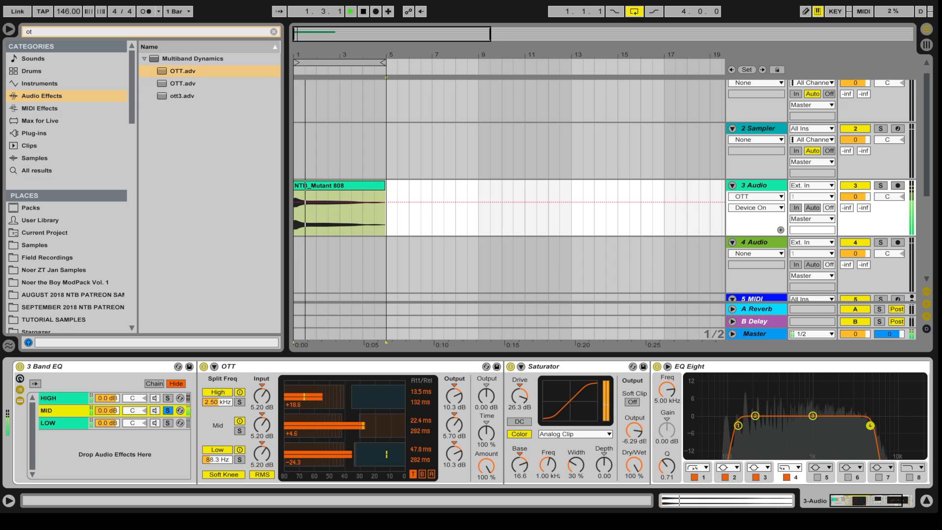
{"action": "key", "text": "space"}
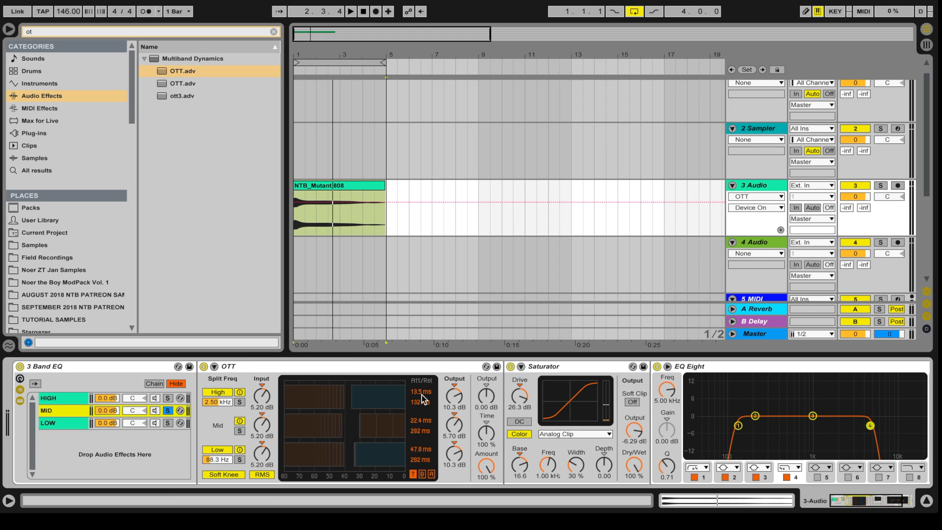
{"action": "left_click", "coordinate": [46, 31]}
{"action": "key", "text": "BackSpace"}
{"action": "key", "text": "BackSpace"}
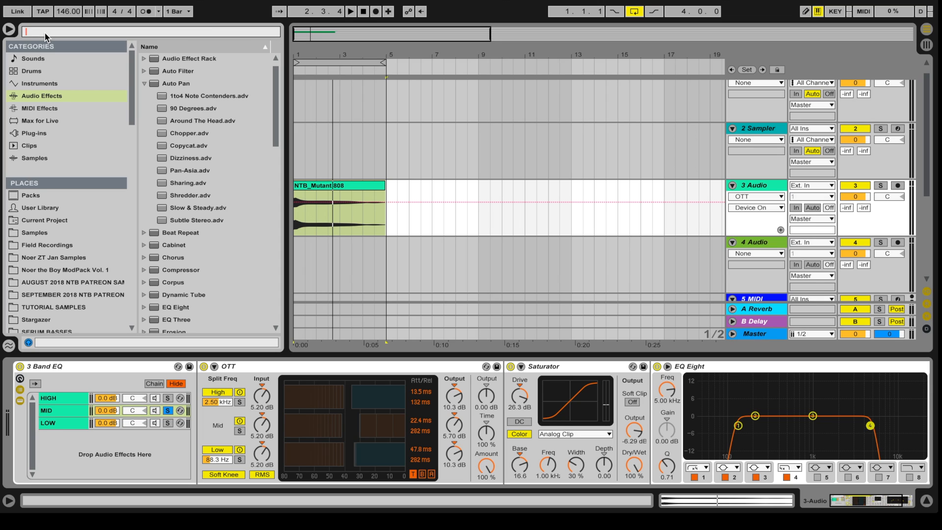
Step: Insert a Reverb after the MID chain's Saturator and cut its decay to 851 ms while playing
{"action": "type", "text": "rev"}
{"action": "left_click_drag", "start_coordinate": [179, 83], "coordinate": [625, 393]}
{"action": "scroll", "coordinate": [533, 388], "scroll_direction": "right", "scroll_amount": 10}
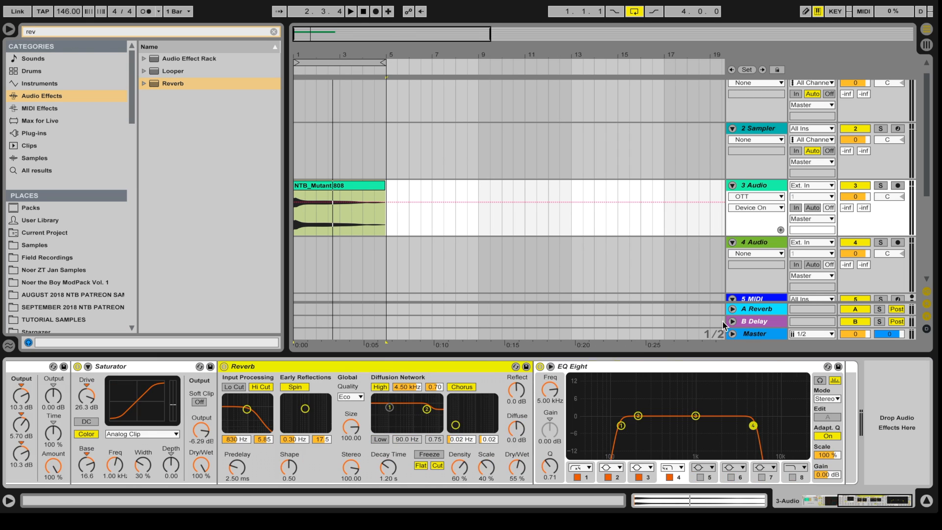
{"action": "key", "text": "space"}
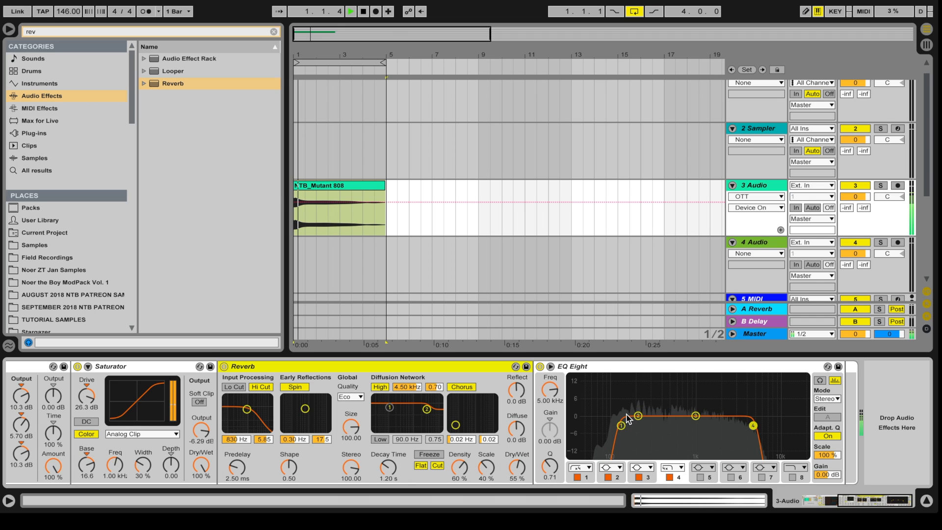
{"action": "left_click", "coordinate": [389, 466]}
{"action": "left_click_drag", "start_coordinate": [390, 465], "coordinate": [386, 462]}
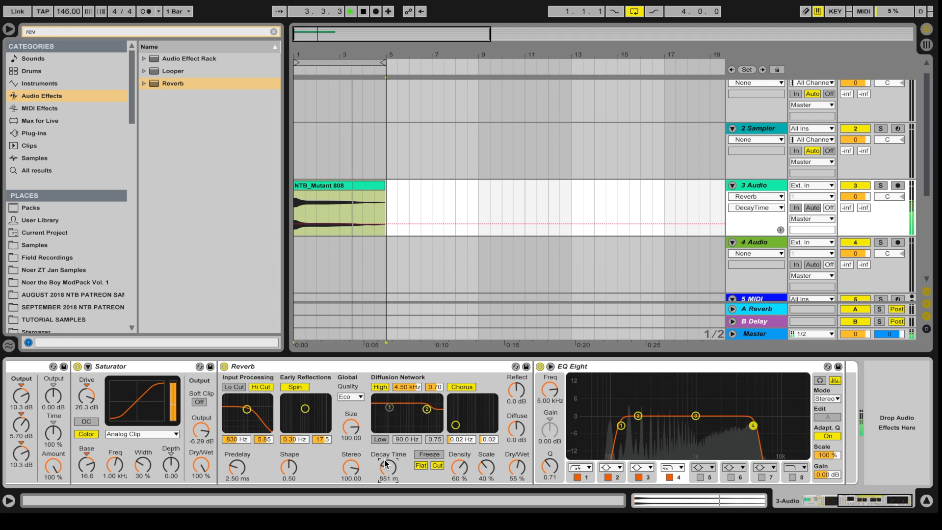
{"action": "key", "text": "space"}
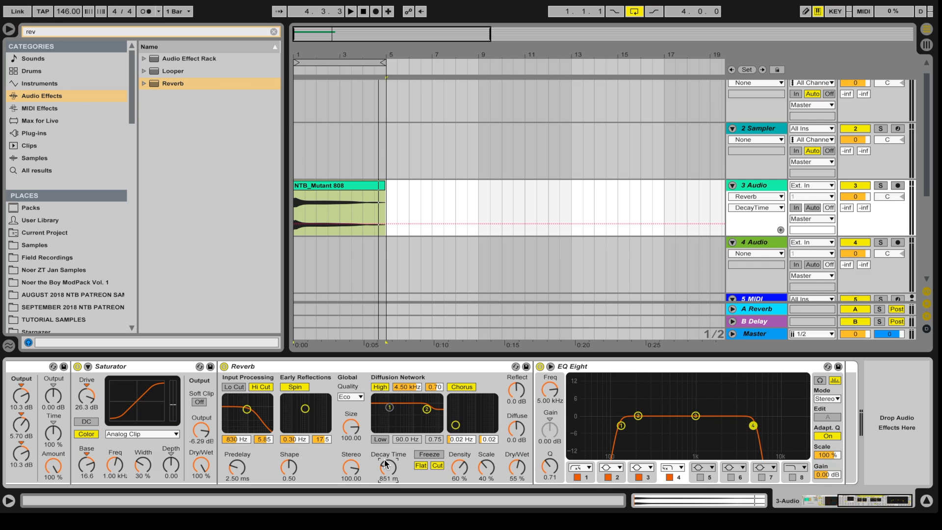
{"action": "scroll", "coordinate": [339, 464], "scroll_direction": "left", "scroll_amount": 10}
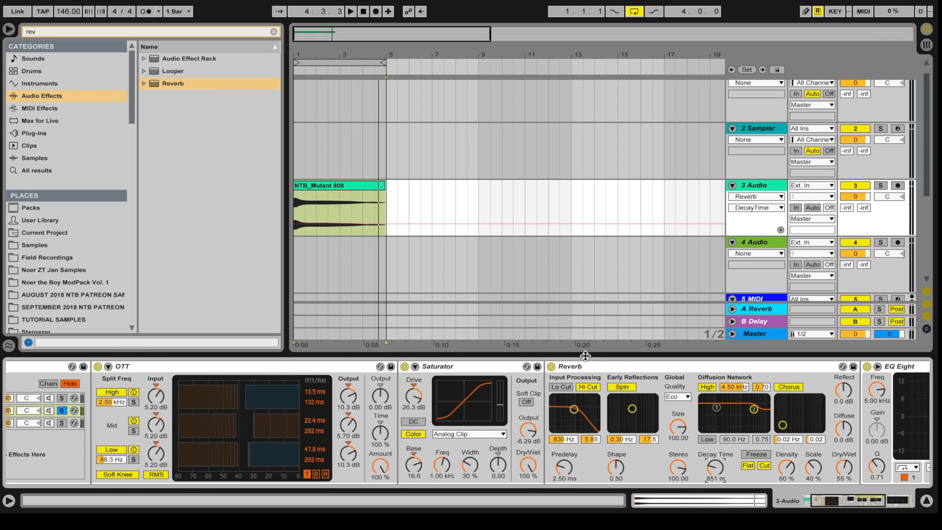
Step: Try the Reverb ahead of OTT, then move it back between Saturator and EQ Eight
{"action": "mouse_move", "coordinate": [602, 369]}
{"action": "left_mouse_down"}
{"action": "mouse_move", "coordinate": [480, 385]}
{"action": "mouse_move", "coordinate": [127, 401]}
{"action": "left_mouse_up"}
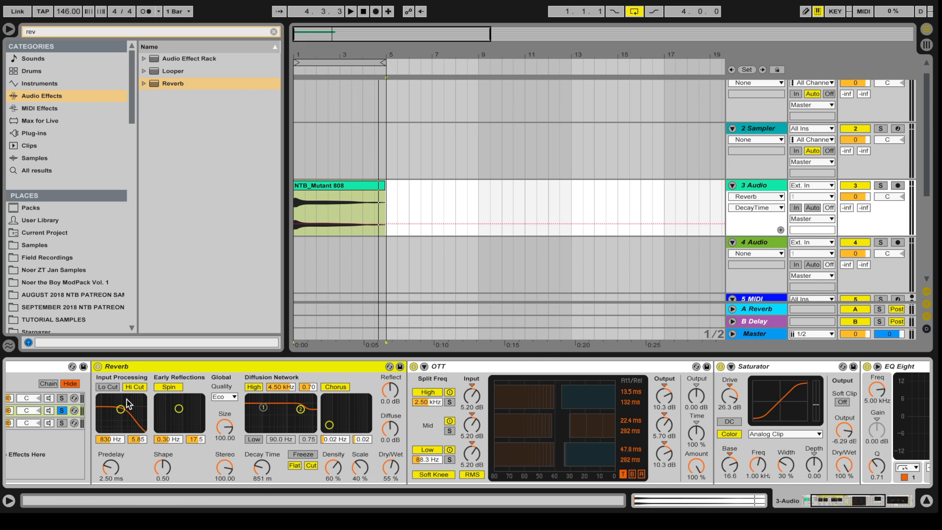
{"action": "key", "text": "space"}
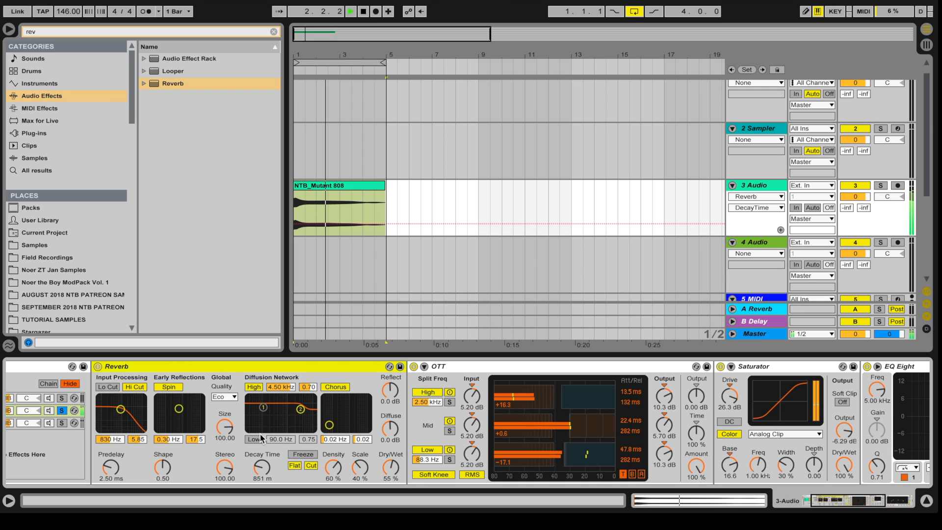
{"action": "key", "text": "space"}
{"action": "left_click_drag", "start_coordinate": [210, 364], "coordinate": [847, 425]}
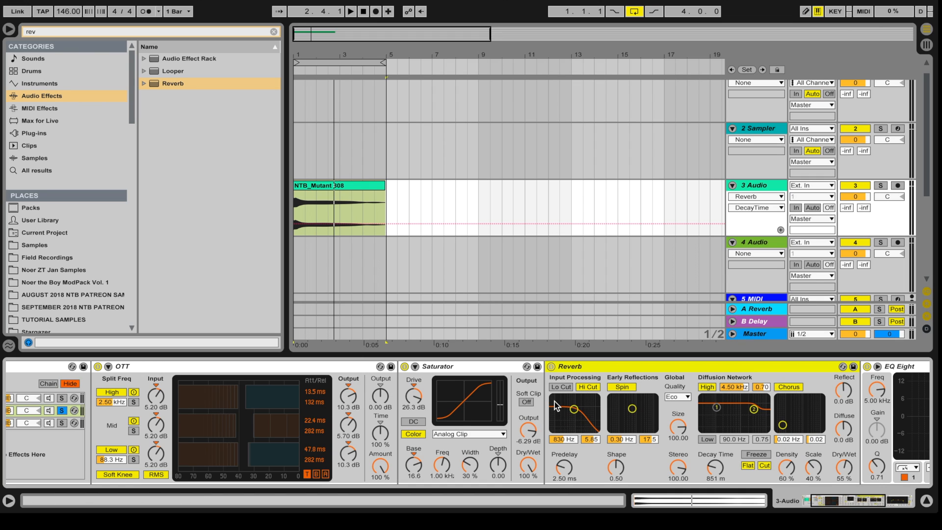
Step: Lengthen the reverb decay to 2.41 s and enable its input low cut at about 1.24 kHz
{"action": "scroll", "coordinate": [555, 405], "scroll_direction": "right", "scroll_amount": 4}
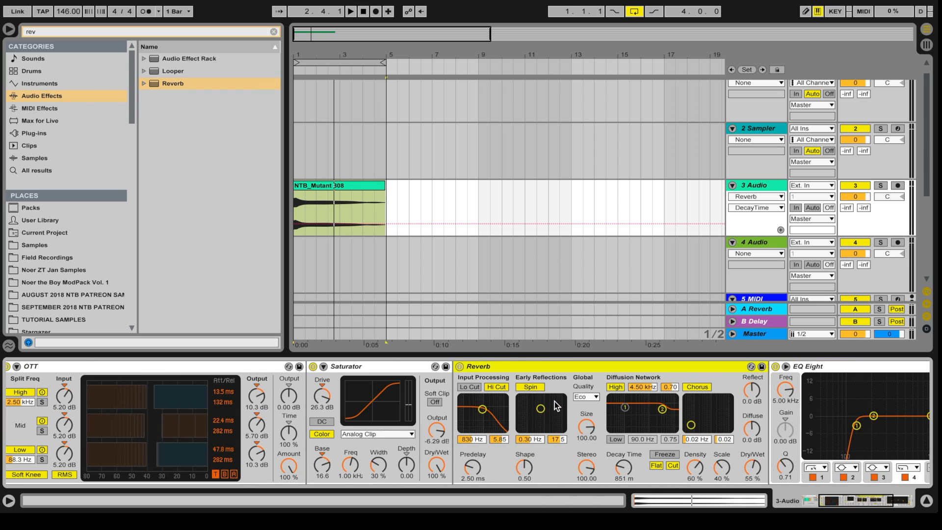
{"action": "key", "text": "space"}
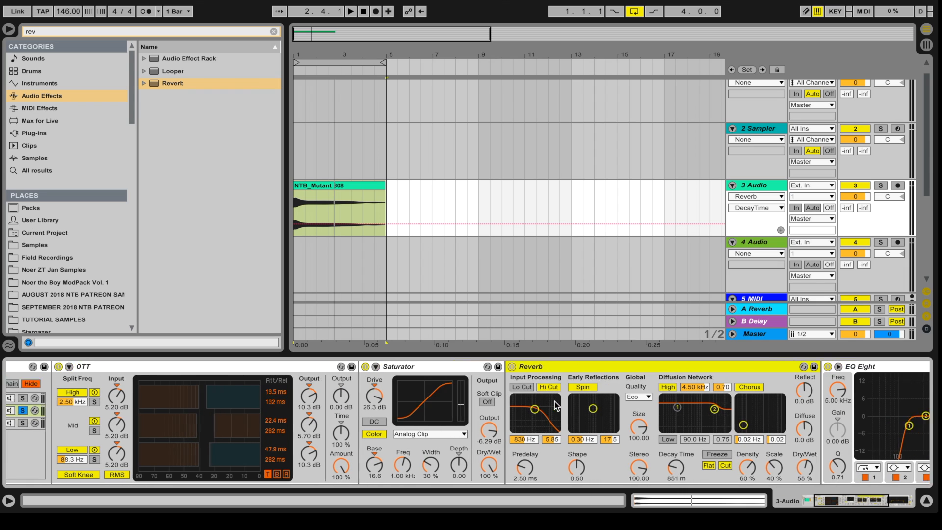
{"action": "scroll", "coordinate": [554, 401], "scroll_direction": "right", "scroll_amount": 10}
{"action": "key", "text": "space"}
{"action": "left_click_drag", "start_coordinate": [400, 472], "coordinate": [400, 455]}
{"action": "left_click", "coordinate": [240, 388]}
{"action": "left_click_drag", "start_coordinate": [261, 409], "coordinate": [263, 421]}
{"action": "key", "text": "space"}
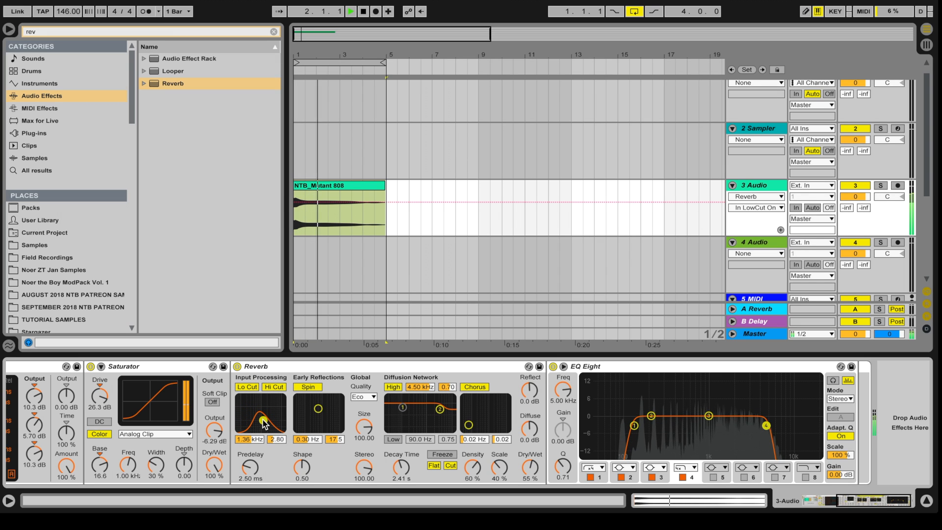
{"action": "key", "text": "space"}
{"action": "scroll", "coordinate": [263, 421], "scroll_direction": "left", "scroll_amount": 10}
{"action": "left_click_drag", "start_coordinate": [389, 417], "coordinate": [389, 418]}
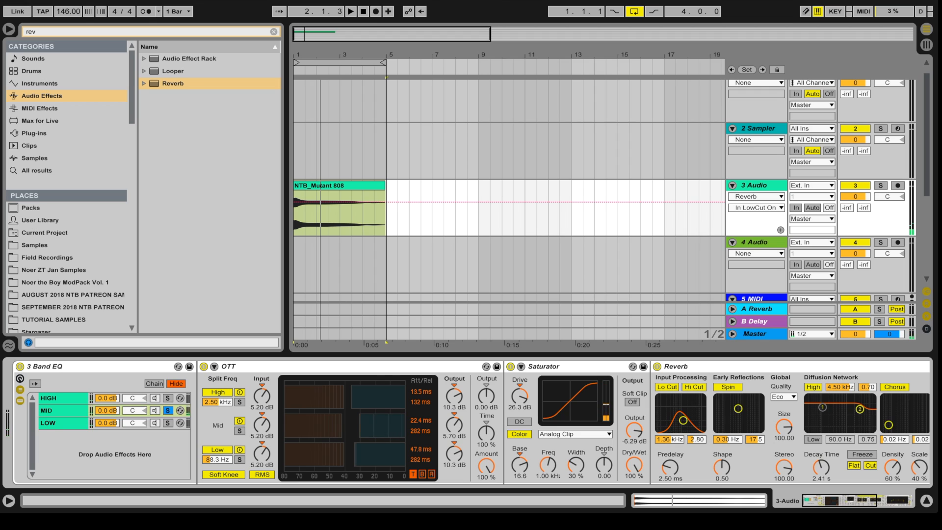
{"action": "key", "text": "space"}
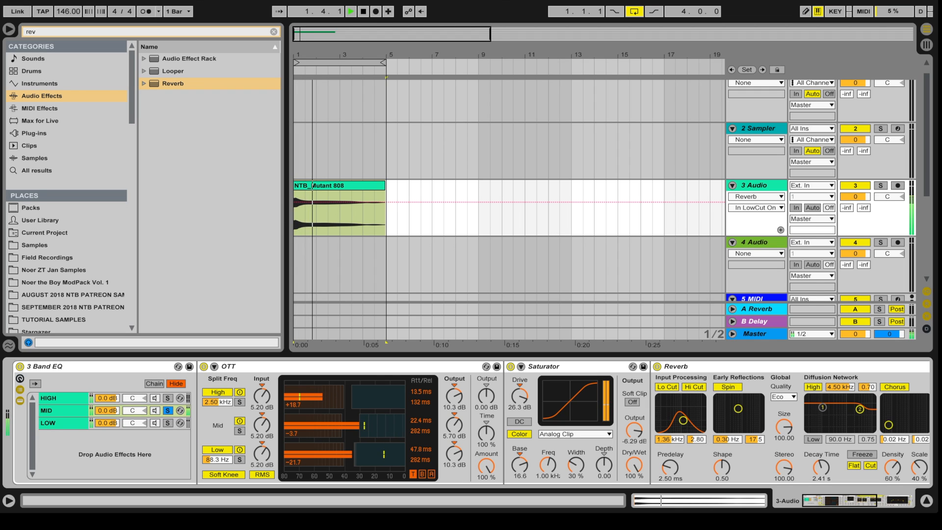
{"action": "key", "text": "space"}
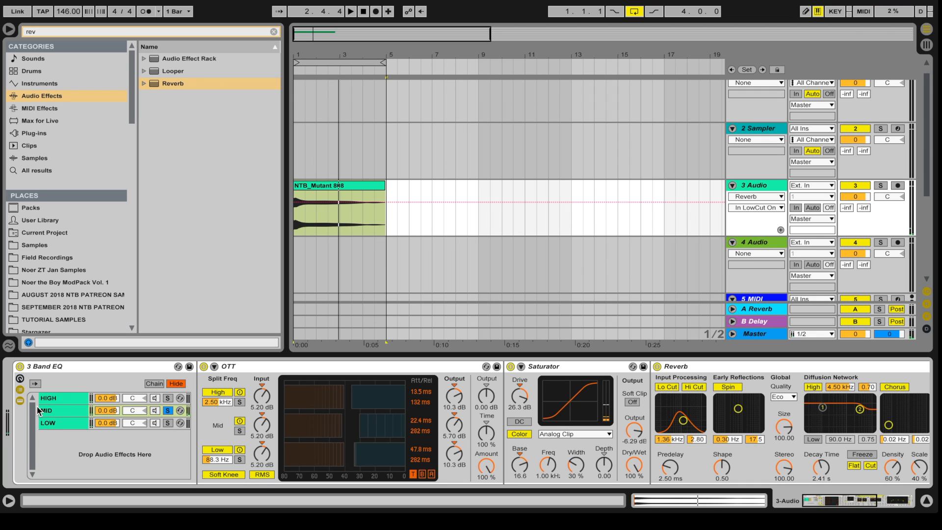
Step: Show the HIGH chain's devices, solo that chain and play to audition it
{"action": "left_click", "coordinate": [52, 398]}
{"action": "left_click", "coordinate": [168, 399]}
{"action": "key", "text": "space"}
{"action": "key", "text": "space"}
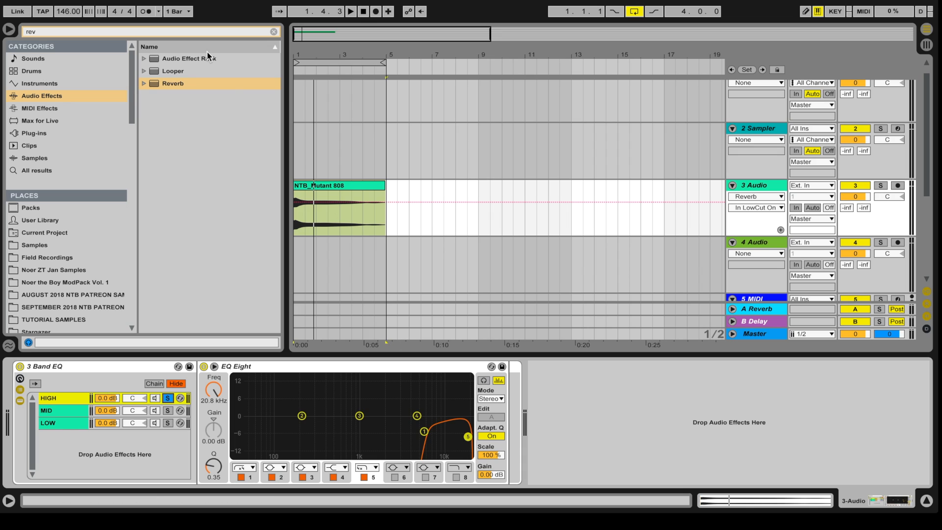
Step: Insert a Saturator before the HIGH chain's EQ Eight and lower its output to -4.57 dB
{"action": "left_click", "coordinate": [45, 34]}
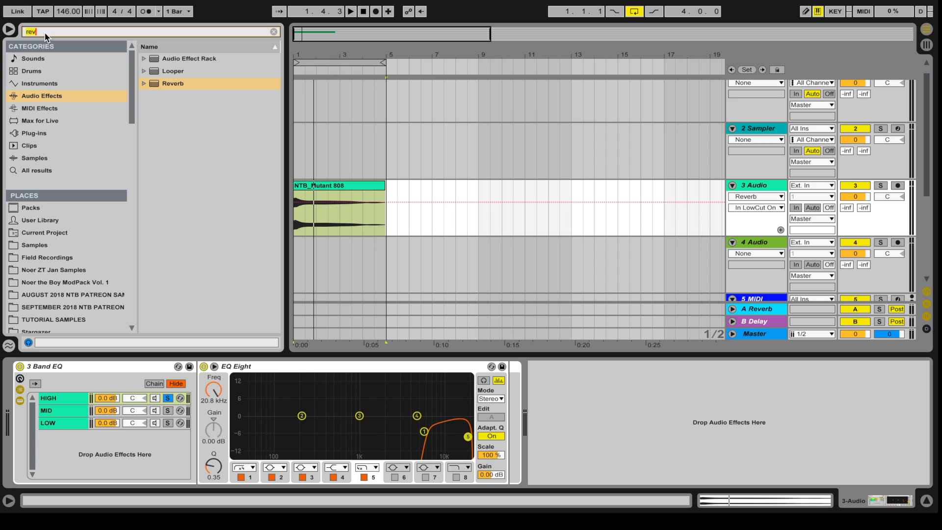
{"action": "type", "text": "sa"}
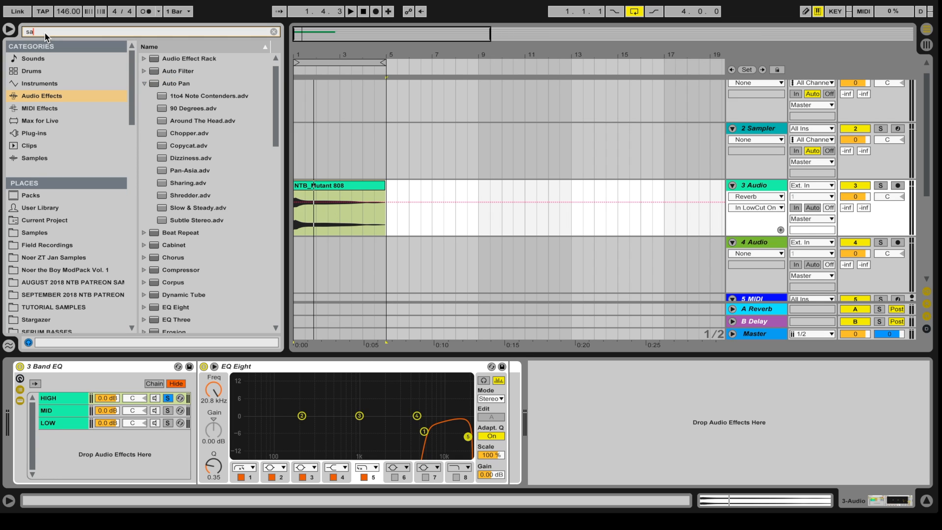
{"action": "left_click_drag", "start_coordinate": [172, 73], "coordinate": [210, 392]}
{"action": "left_click_drag", "start_coordinate": [324, 431], "coordinate": [324, 449]}
{"action": "key", "text": "space"}
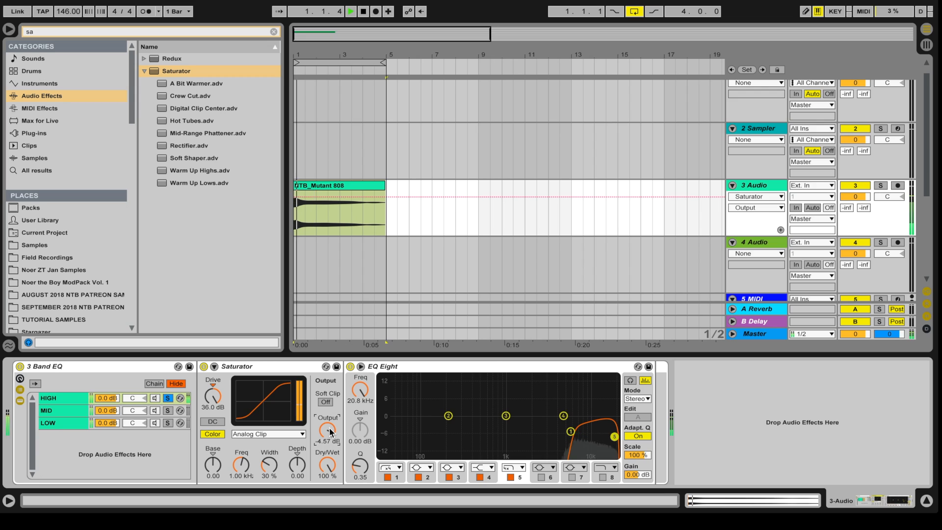
{"action": "key", "text": "space"}
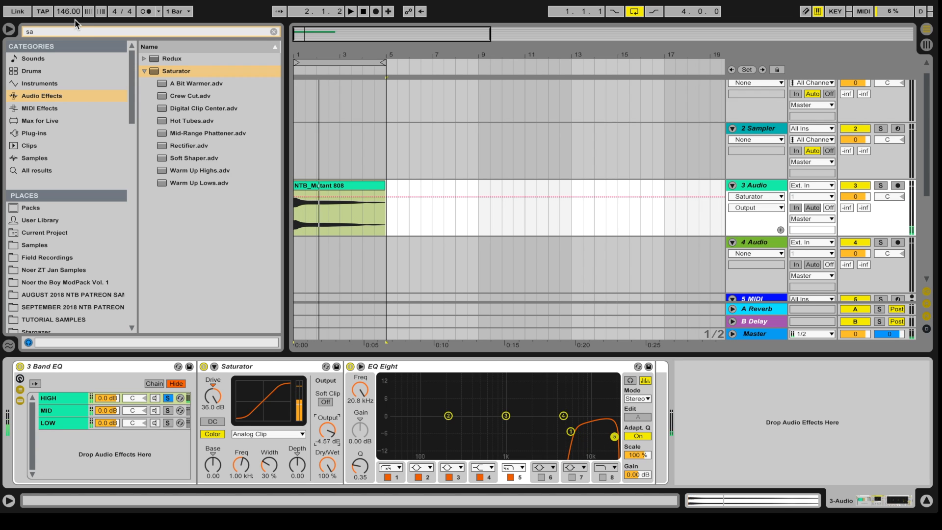
{"action": "left_click", "coordinate": [74, 33]}
Step: Drop the OTT.adv preset at the start of the HIGH chain, ahead of Saturator, and listen
{"action": "type", "text": "ot"}
{"action": "left_click_drag", "start_coordinate": [183, 71], "coordinate": [210, 460]}
{"action": "key", "text": "space"}
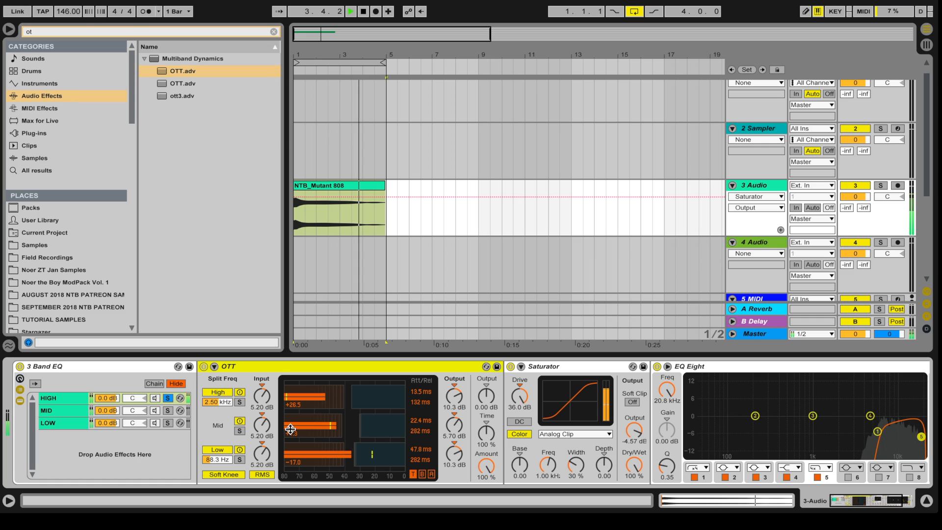
{"action": "key", "text": "space"}
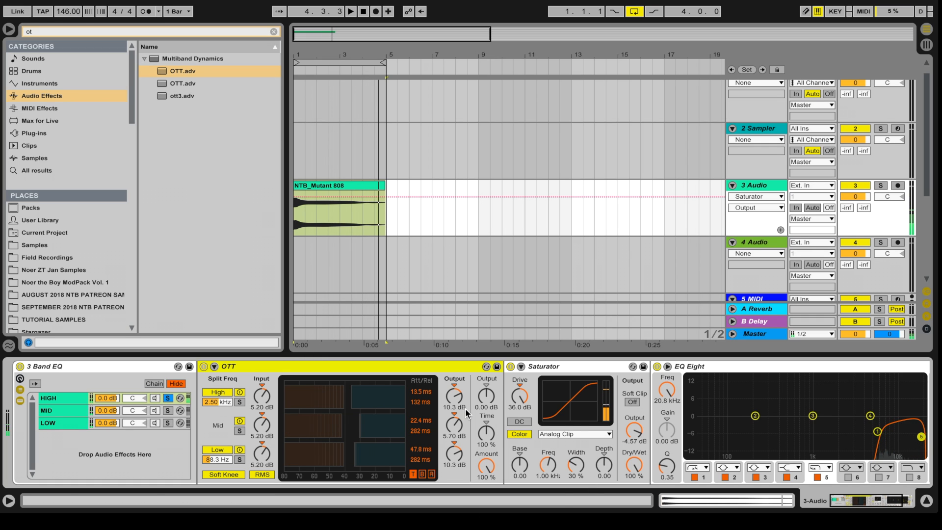
{"action": "scroll", "coordinate": [540, 423], "scroll_direction": "down", "scroll_amount": 2}
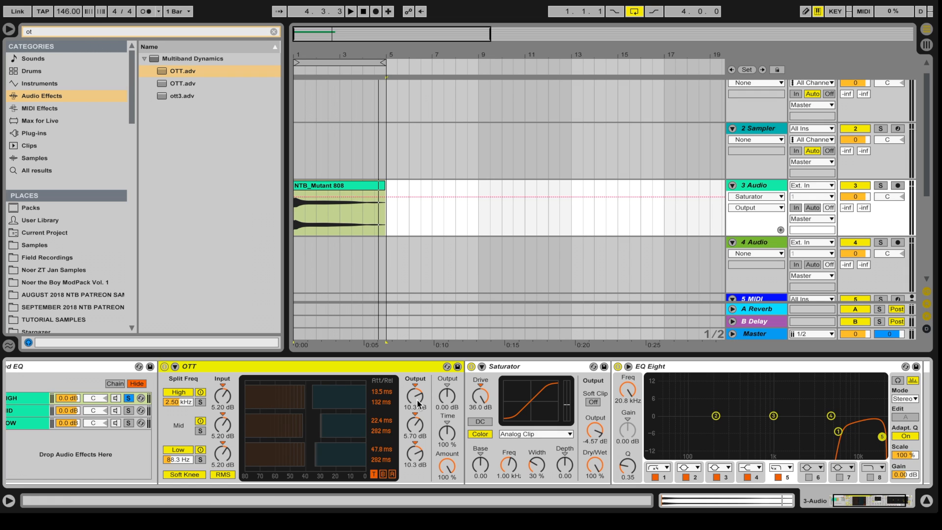
{"action": "scroll", "coordinate": [407, 415], "scroll_direction": "left", "scroll_amount": 2}
Step: Append Auto Pan after the HIGH chain's EQ Eight with amount 59.5 % and rate 3.41 Hz
{"action": "left_click", "coordinate": [49, 411]}
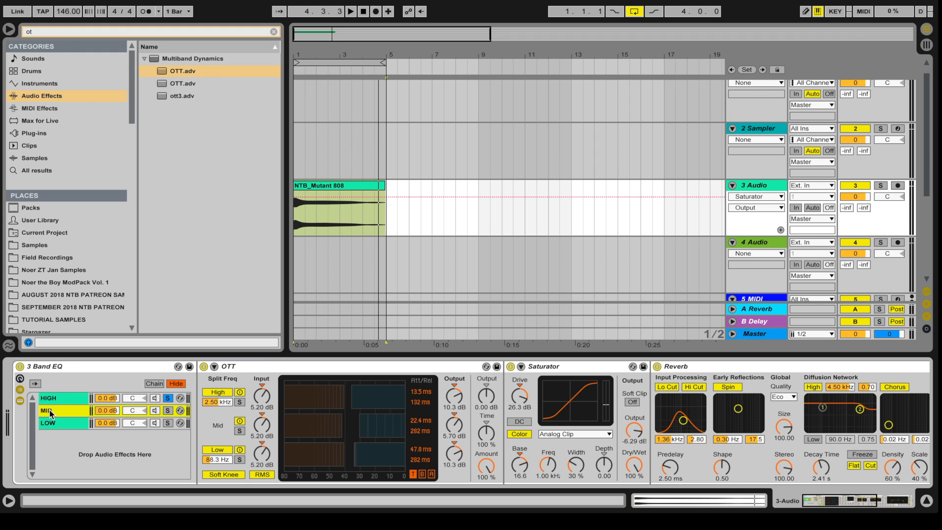
{"action": "scroll", "coordinate": [555, 373], "scroll_direction": "right", "scroll_amount": 5}
{"action": "scroll", "coordinate": [554, 373], "scroll_direction": "left", "scroll_amount": 5}
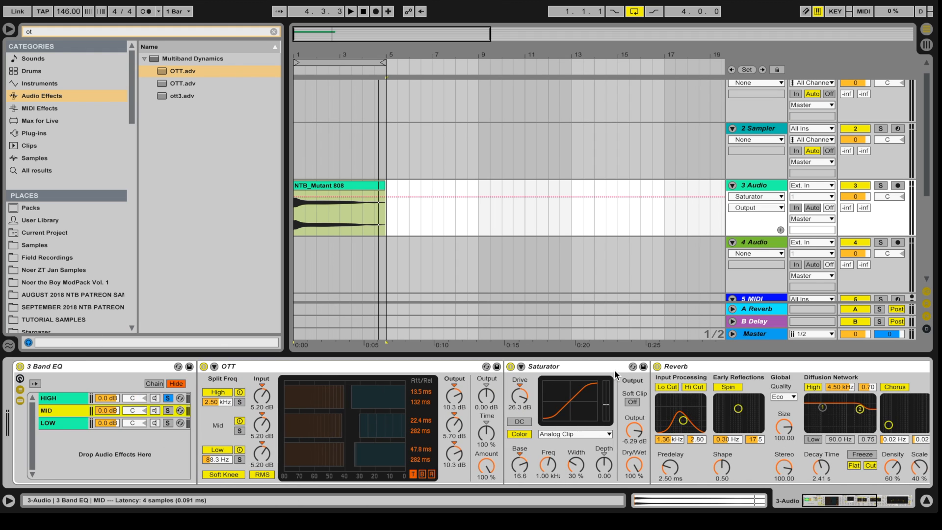
{"action": "left_click", "coordinate": [112, 399]}
{"action": "scroll", "coordinate": [112, 398], "scroll_direction": "right", "scroll_amount": 5}
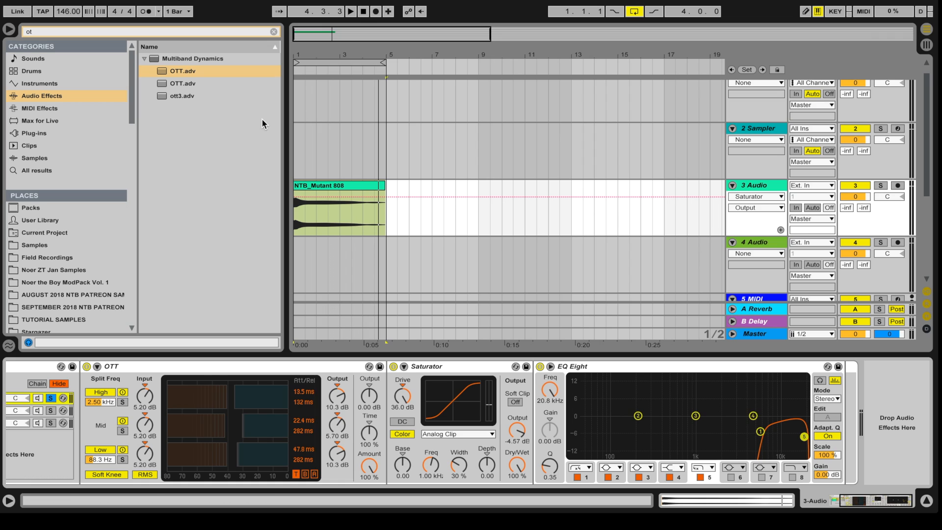
{"action": "left_click", "coordinate": [37, 31]}
{"action": "type", "text": "auto"}
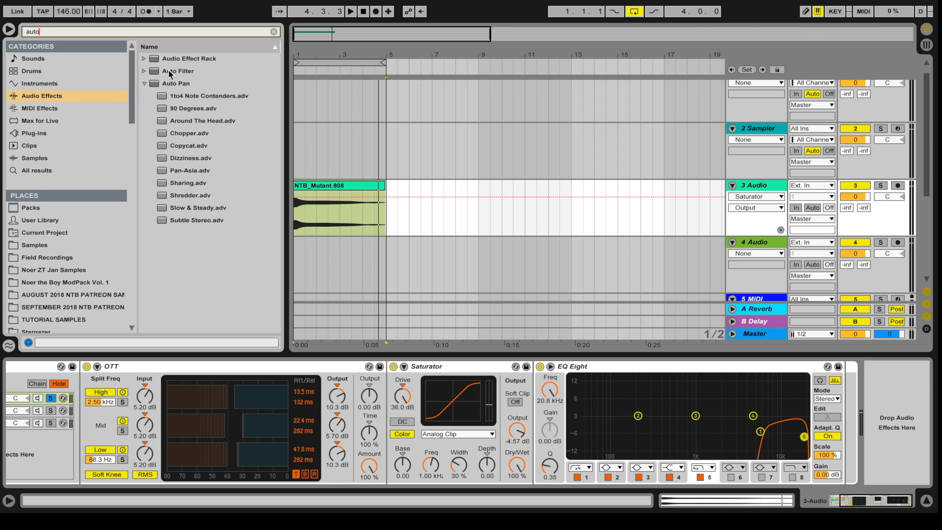
{"action": "left_click_drag", "start_coordinate": [168, 83], "coordinate": [814, 413]}
{"action": "left_click_drag", "start_coordinate": [728, 433], "coordinate": [728, 397]}
{"action": "left_click_drag", "start_coordinate": [760, 432], "coordinate": [761, 420]}
{"action": "key", "text": "space"}
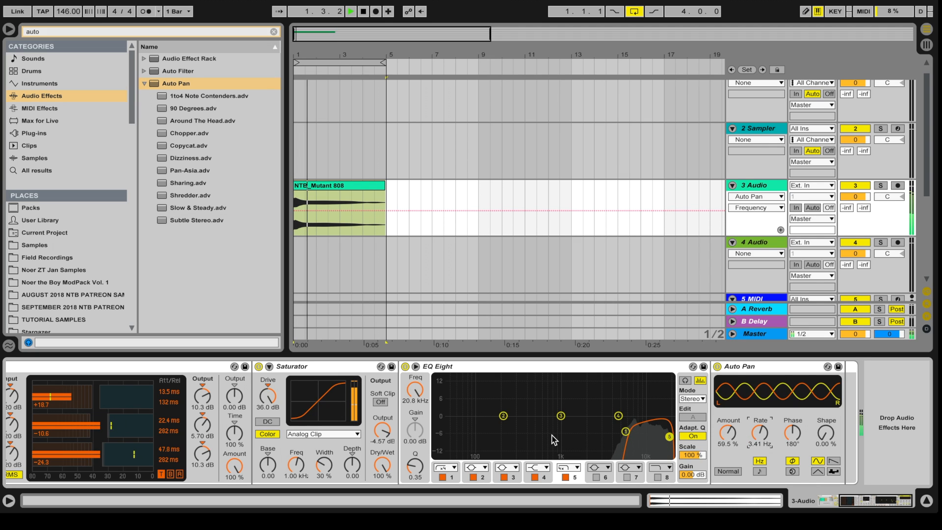
{"action": "scroll", "coordinate": [553, 440], "scroll_direction": "left", "scroll_amount": 5}
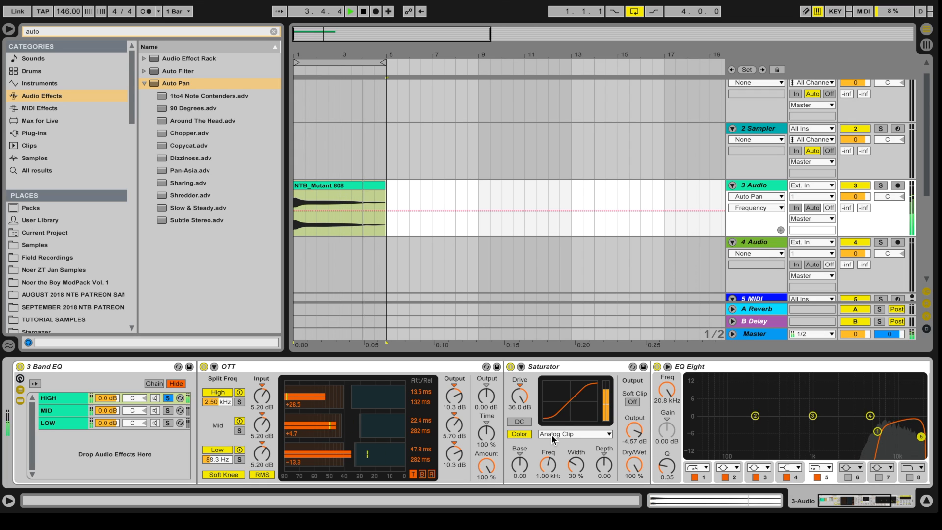
Step: Unsolo the HIGH chain and play back the full processed 808
{"action": "key", "text": "space"}
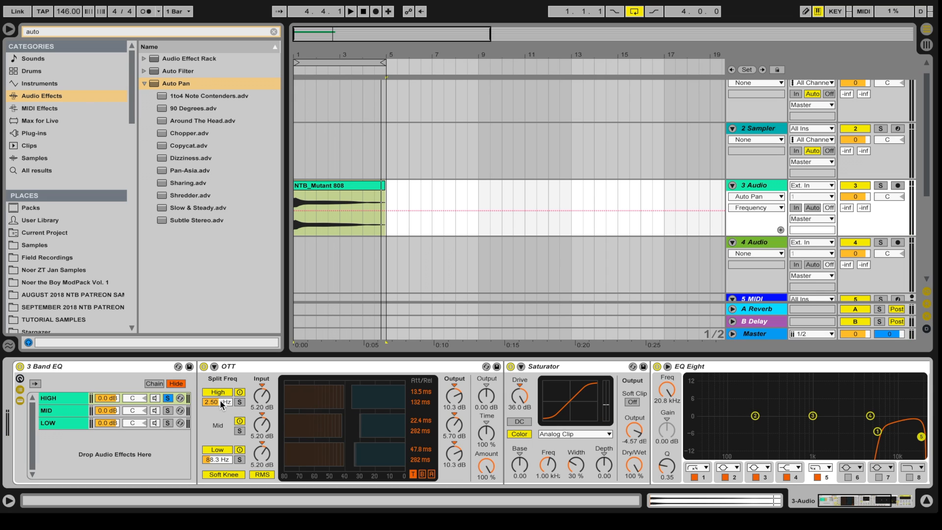
{"action": "left_click", "coordinate": [169, 398]}
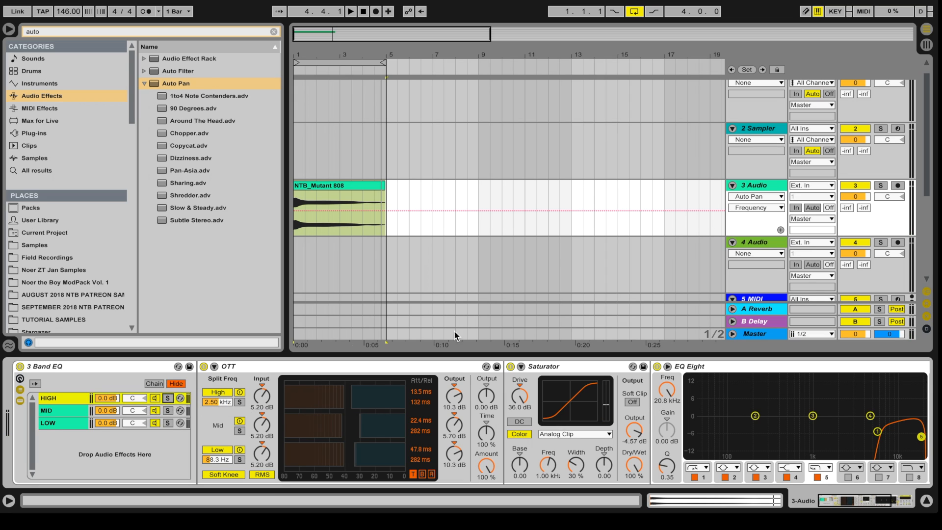
{"action": "key", "text": "space"}
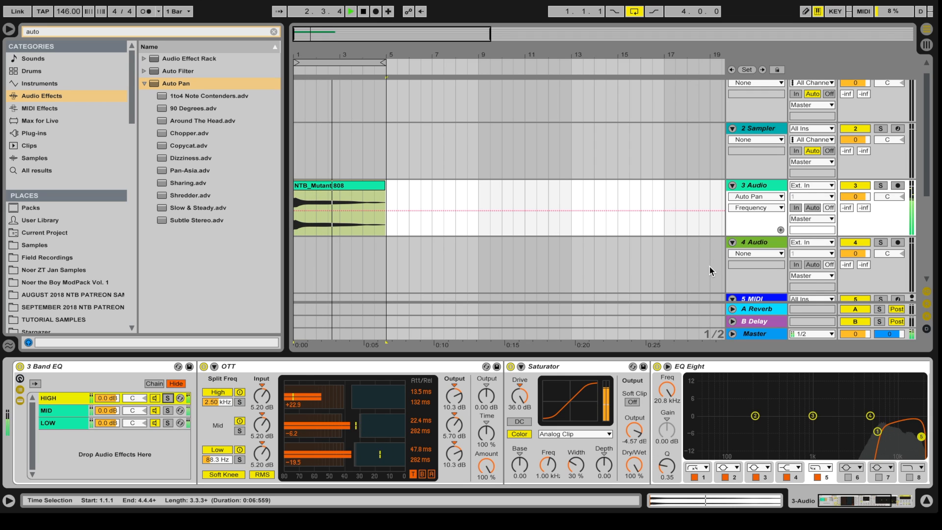
{"action": "key", "text": "space"}
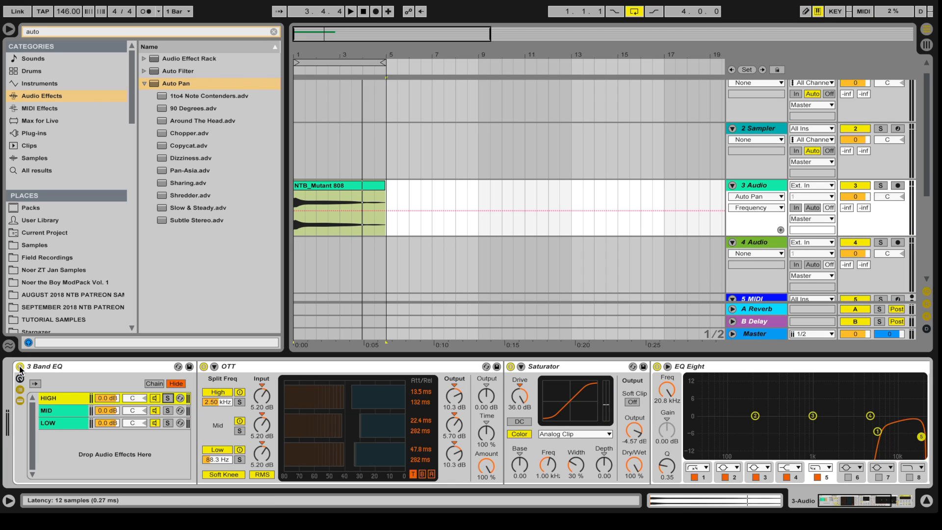
Step: Bypass the 3 Band EQ rack to hear the dry 808, then turn it back on
{"action": "left_click", "coordinate": [20, 366]}
{"action": "key", "text": "space"}
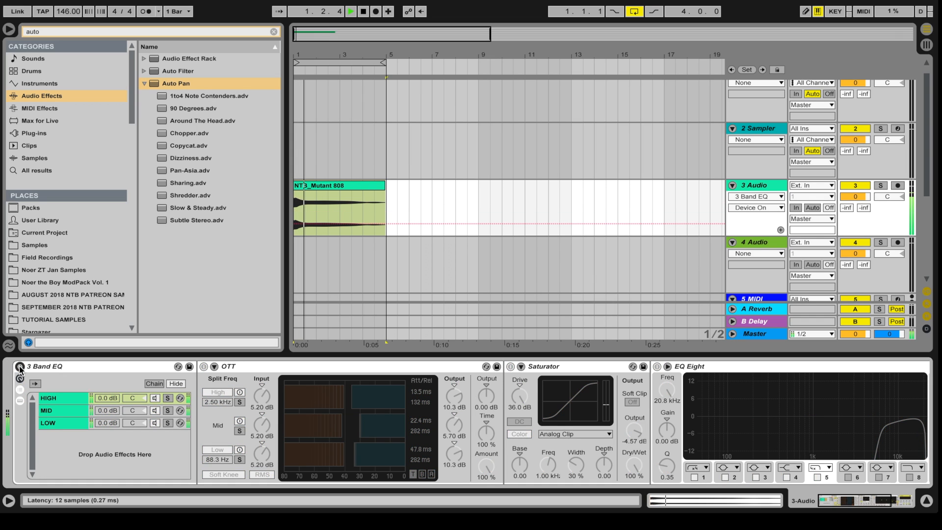
{"action": "left_click", "coordinate": [19, 367]}
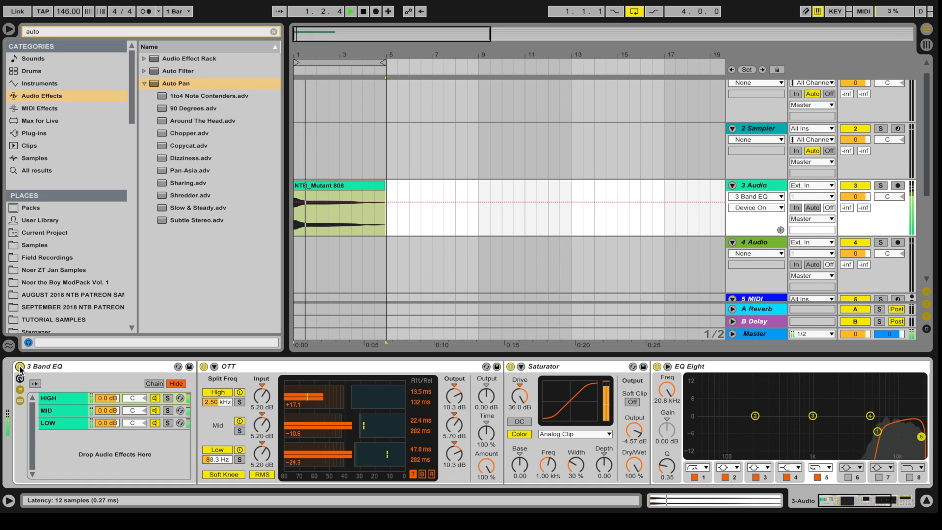
{"action": "key", "text": "space"}
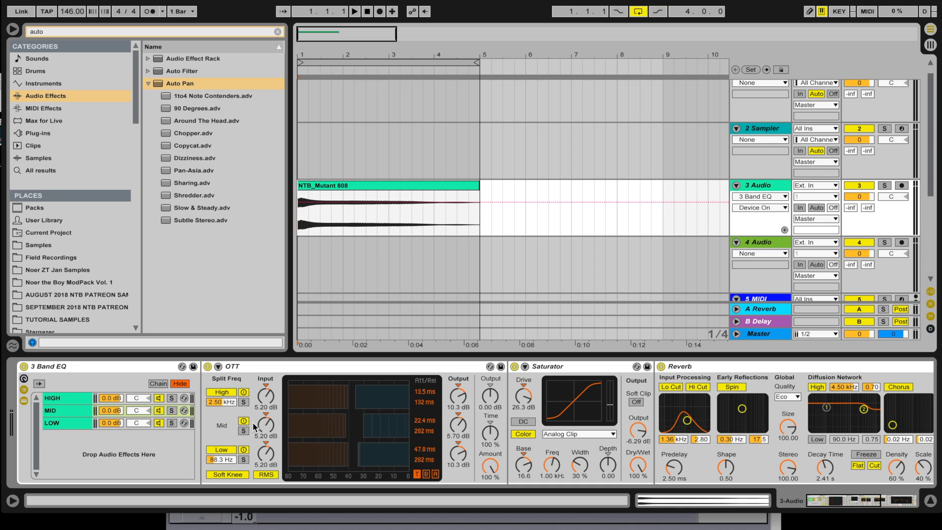
Step: Scroll through the rack's chain devices, ending on the HIGH chain from OTT to Auto Pan
{"action": "scroll", "coordinate": [255, 427], "scroll_direction": "down", "scroll_amount": 3}
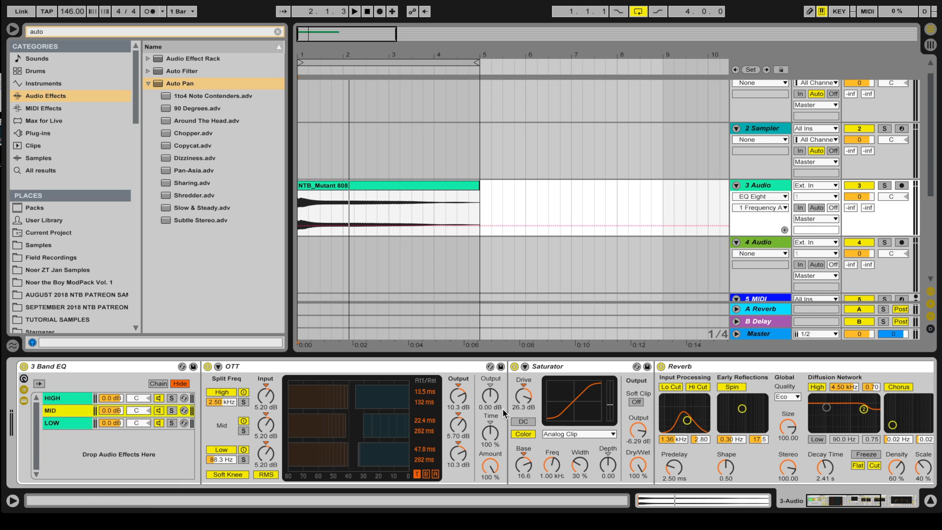
{"action": "scroll", "coordinate": [506, 415], "scroll_direction": "right", "scroll_amount": 2}
{"action": "scroll", "coordinate": [505, 414], "scroll_direction": "right", "scroll_amount": 6}
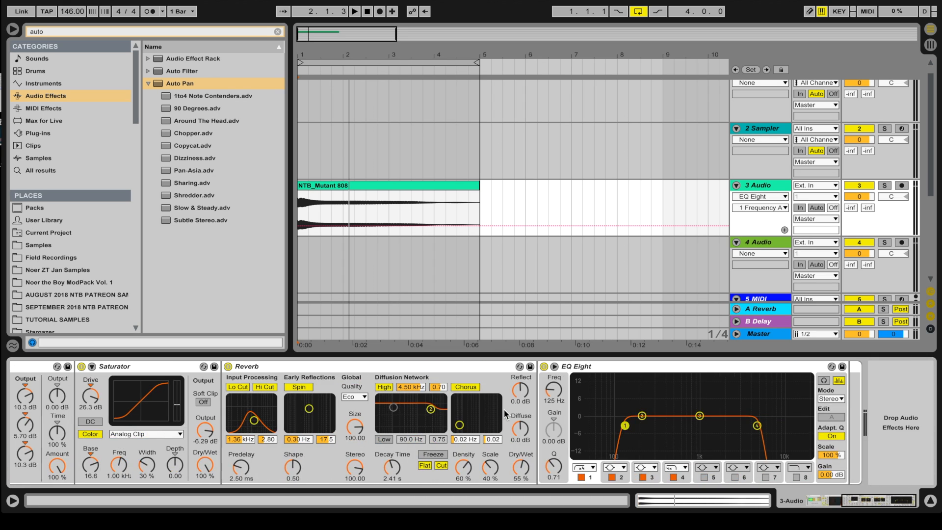
{"action": "scroll", "coordinate": [504, 414], "scroll_direction": "left", "scroll_amount": 8}
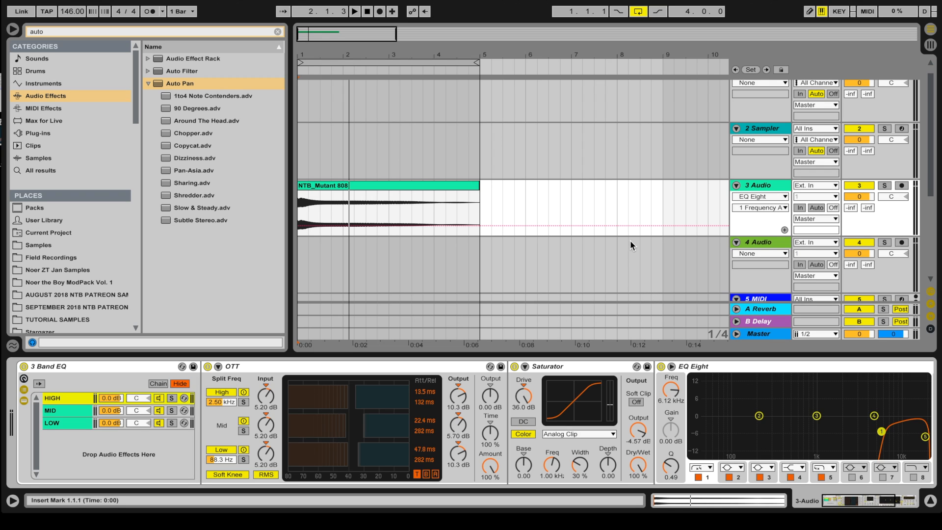
{"action": "scroll", "coordinate": [658, 403], "scroll_direction": "right", "scroll_amount": 4}
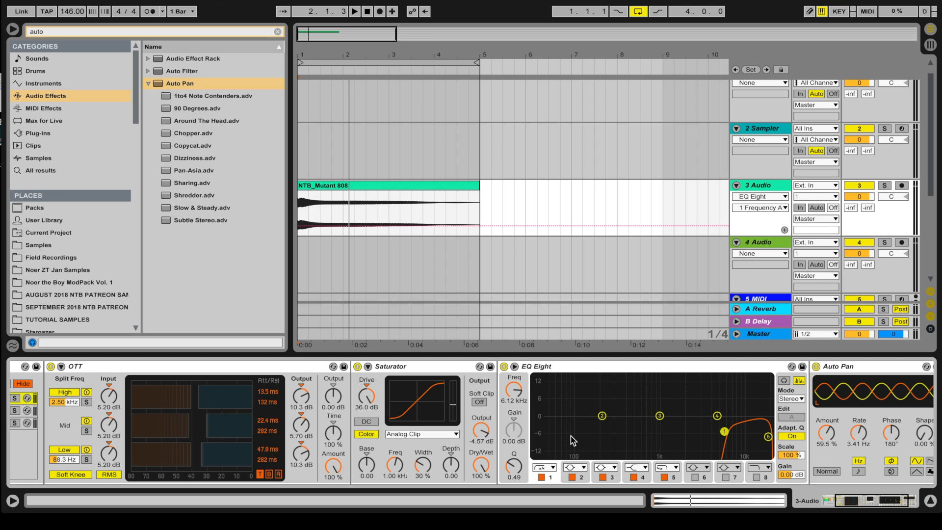
Step: Reshape the HIGH EQ Eight: soften the low cut near 5.9 kHz, top band 12.7 kHz at Q 0.56
{"action": "scroll", "coordinate": [456, 422], "scroll_direction": "left", "scroll_amount": 4}
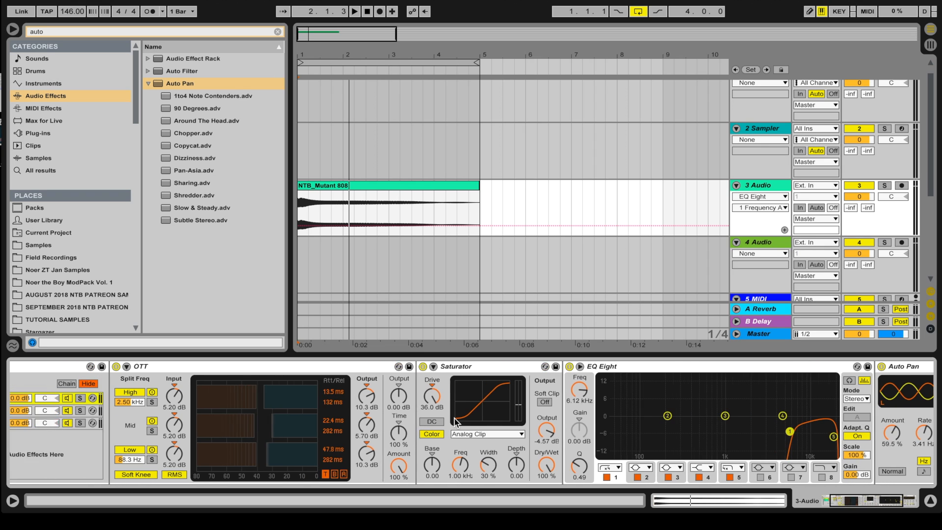
{"action": "scroll", "coordinate": [457, 422], "scroll_direction": "right", "scroll_amount": 3}
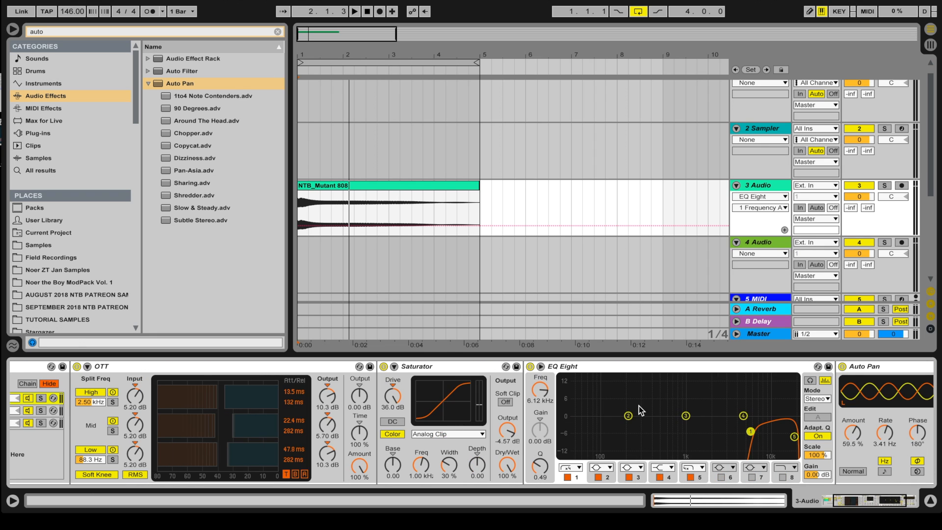
{"action": "scroll", "coordinate": [481, 406], "scroll_direction": "left", "scroll_amount": 3}
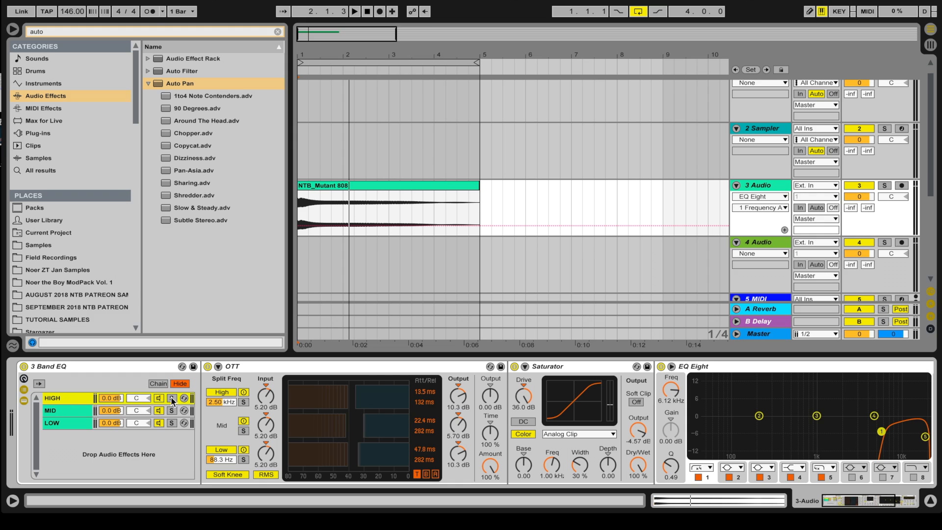
{"action": "key", "text": "space"}
{"action": "scroll", "coordinate": [383, 414], "scroll_direction": "right", "scroll_amount": 5}
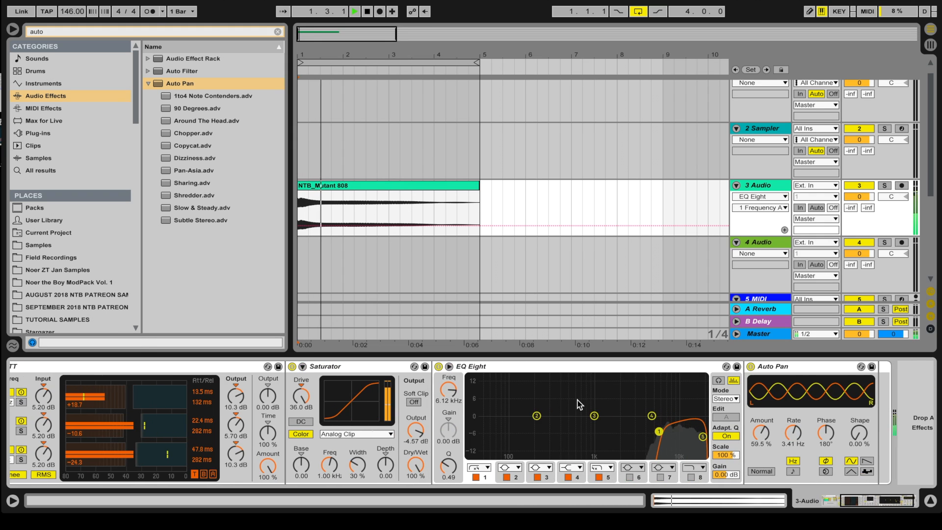
{"action": "key", "text": "space"}
{"action": "left_click_drag", "start_coordinate": [656, 430], "coordinate": [683, 430]}
{"action": "key", "text": "space"}
{"action": "key", "text": "space"}
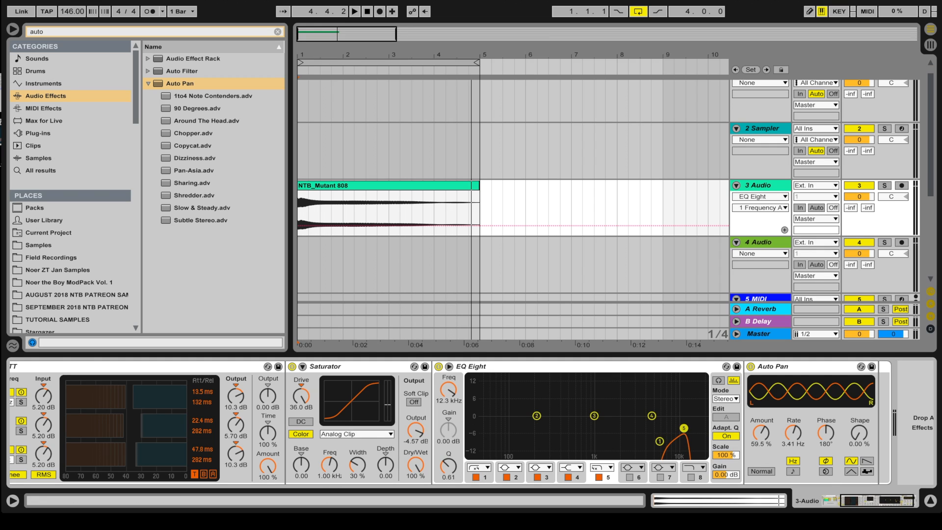
{"action": "key", "text": "space"}
{"action": "left_click_drag", "start_coordinate": [686, 429], "coordinate": [686, 429]}
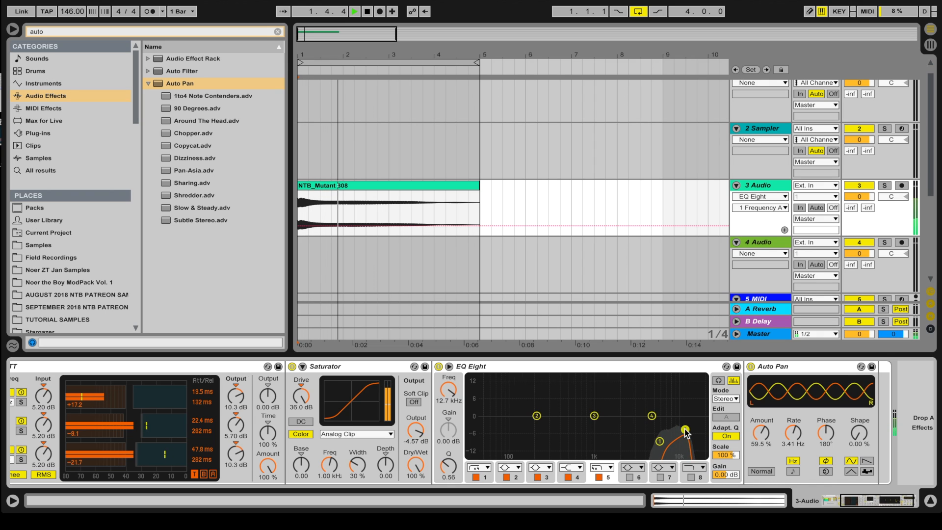
{"action": "scroll", "coordinate": [685, 431], "scroll_direction": "left", "scroll_amount": 10}
{"action": "key", "text": "space"}
Step: Solo the HIGH chain, then switch it off and back on for comparison
{"action": "left_click", "coordinate": [170, 397]}
{"action": "key", "text": "space"}
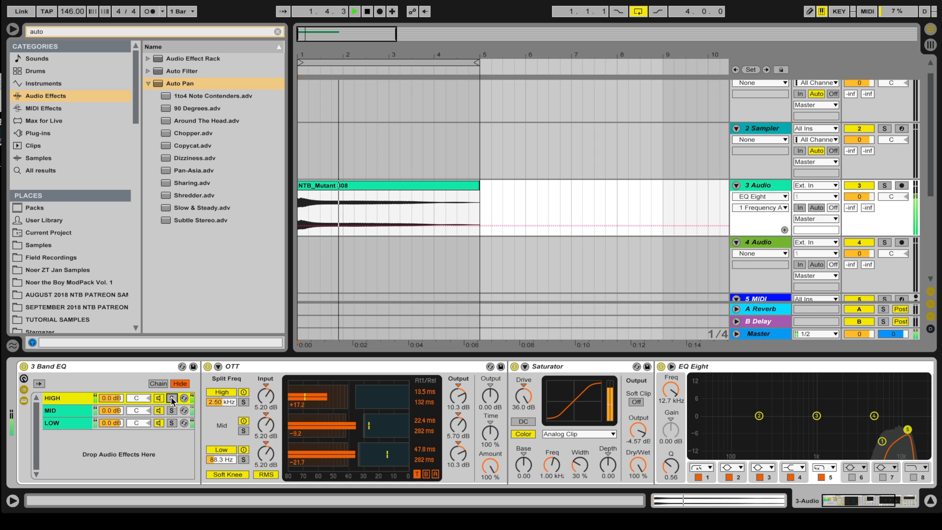
{"action": "left_click", "coordinate": [158, 397]}
{"action": "key", "text": "space"}
{"action": "left_click", "coordinate": [158, 397]}
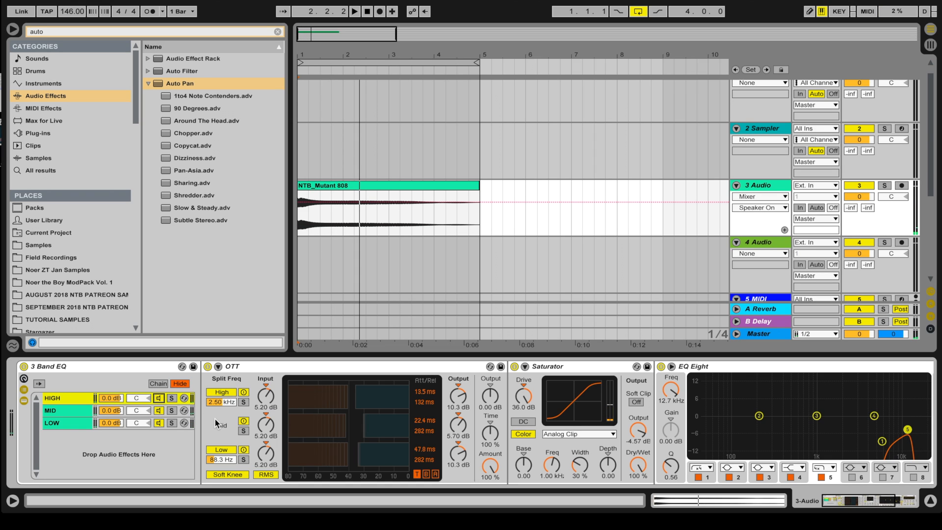
Step: Set the MID chain's EQ Eight low cut to 190 Hz with a gentle 0.10 slope
{"action": "left_click", "coordinate": [143, 413]}
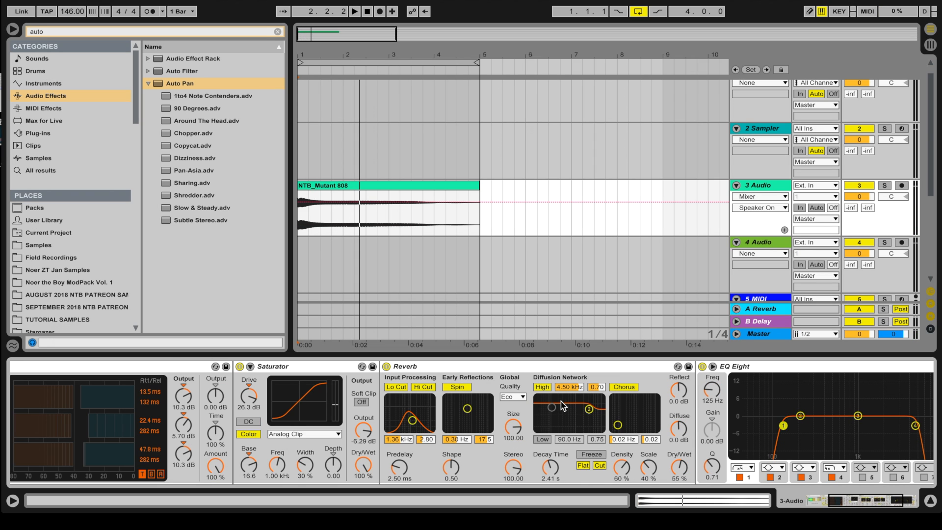
{"action": "scroll", "coordinate": [561, 401], "scroll_direction": "left", "scroll_amount": 5}
{"action": "scroll", "coordinate": [485, 405], "scroll_direction": "right", "scroll_amount": 5}
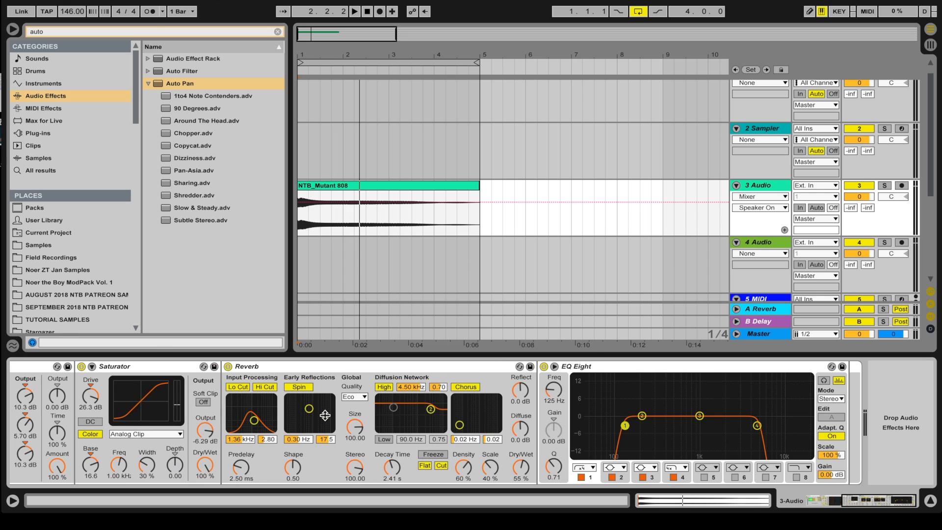
{"action": "key", "text": "space"}
{"action": "scroll", "coordinate": [511, 411], "scroll_direction": "left", "scroll_amount": 5}
{"action": "key", "text": "space"}
{"action": "key", "text": "space"}
{"action": "scroll", "coordinate": [488, 411], "scroll_direction": "right", "scroll_amount": 5}
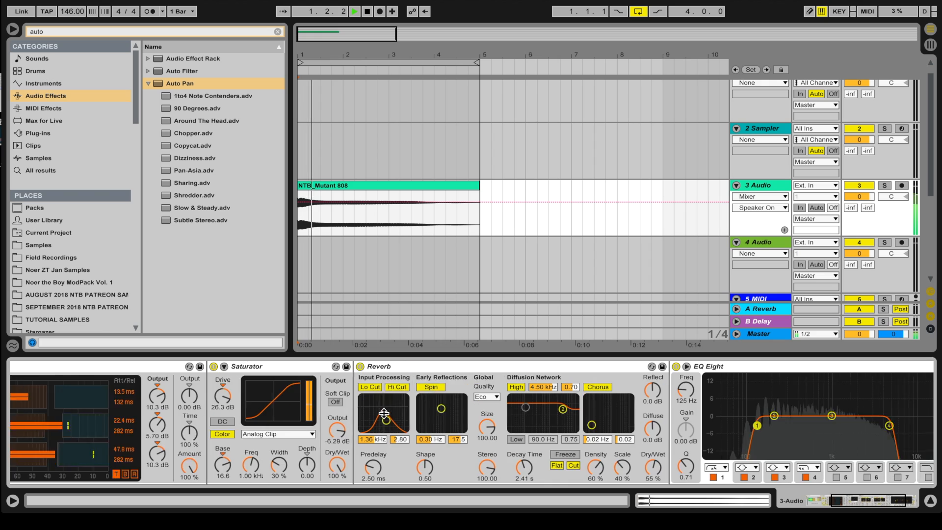
{"action": "key", "text": "space"}
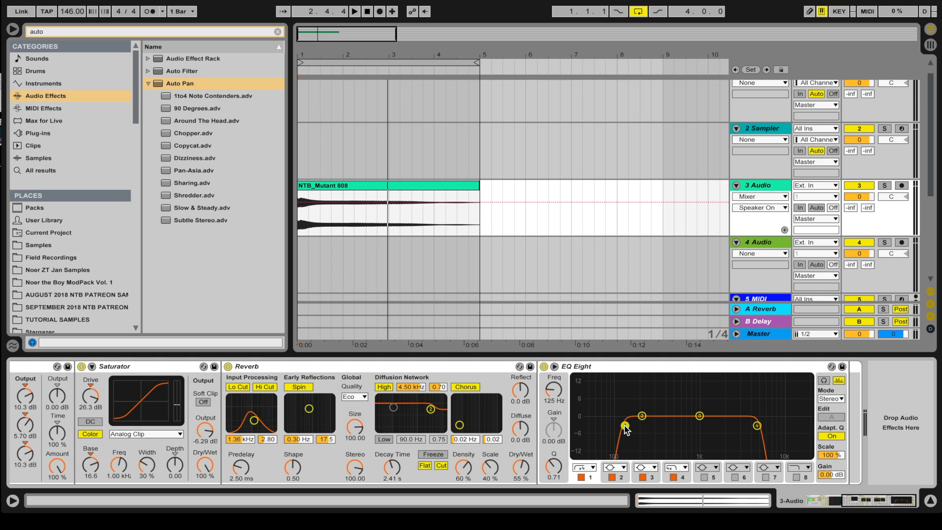
{"action": "left_click_drag", "start_coordinate": [625, 426], "coordinate": [640, 456]}
{"action": "key", "text": "space"}
{"action": "key", "text": "space"}
{"action": "key", "text": "space"}
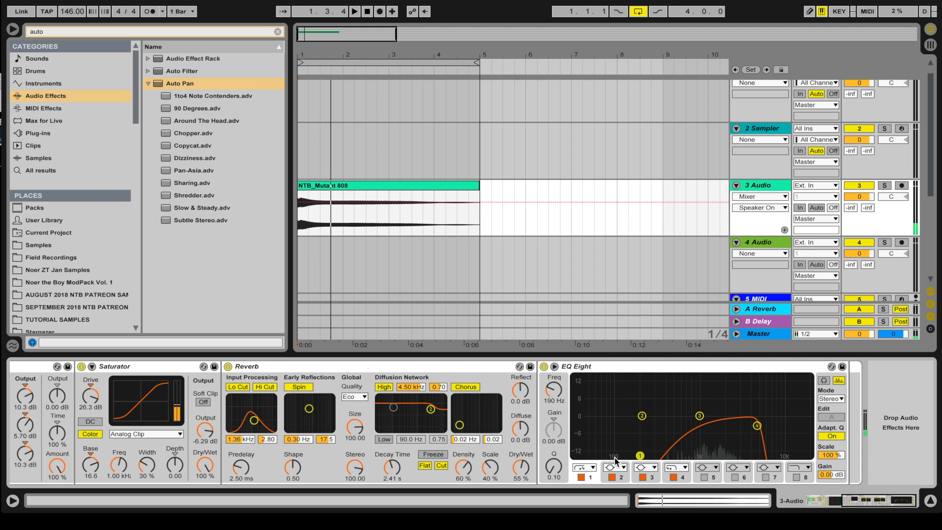
{"action": "scroll", "coordinate": [606, 448], "scroll_direction": "left", "scroll_amount": 10}
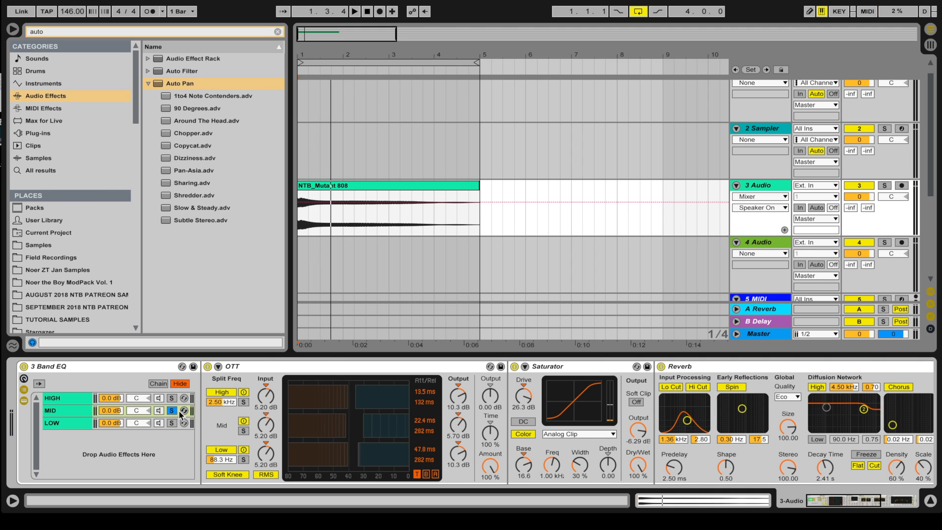
Step: Unsolo the MID chain, play all bands together, then scroll through the arrangement
{"action": "left_click", "coordinate": [172, 411]}
{"action": "key", "text": "space"}
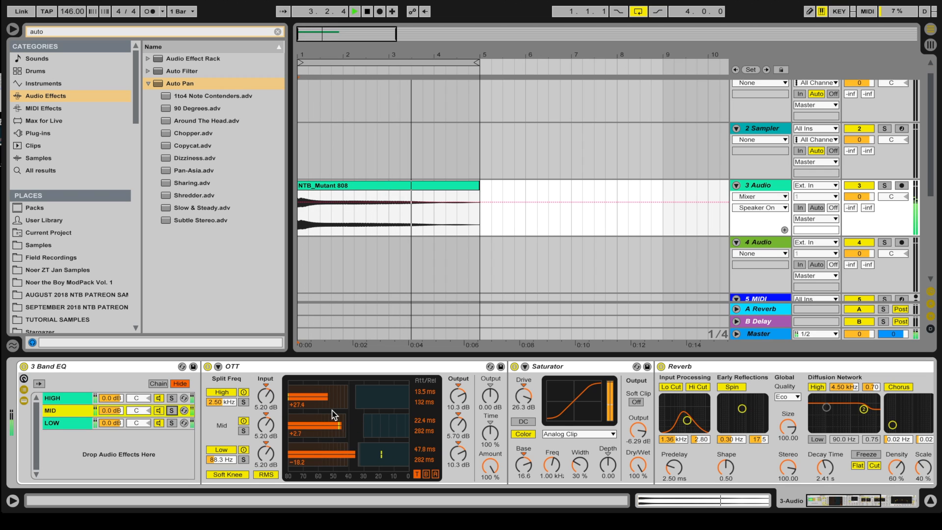
{"action": "key", "text": "space"}
{"action": "scroll", "coordinate": [631, 438], "scroll_direction": "down", "scroll_amount": 10}
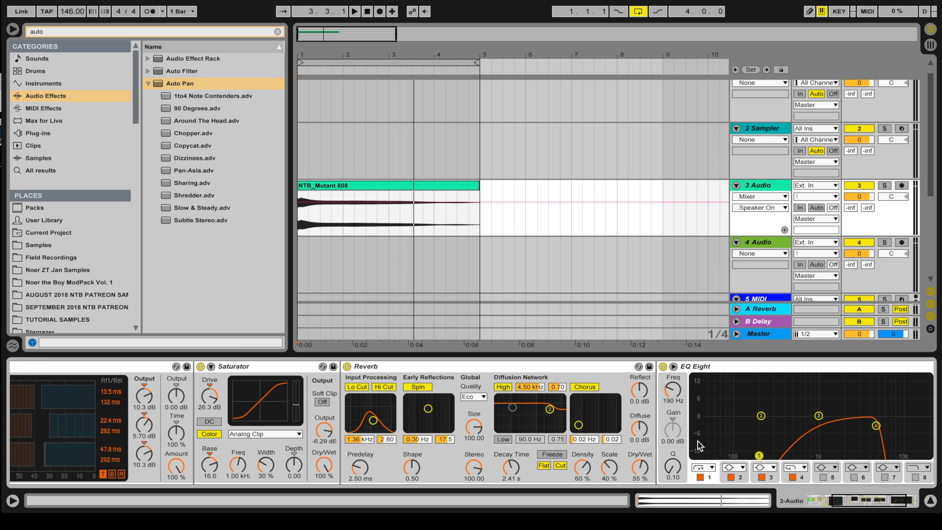
{"action": "scroll", "coordinate": [698, 440], "scroll_direction": "up", "scroll_amount": 10}
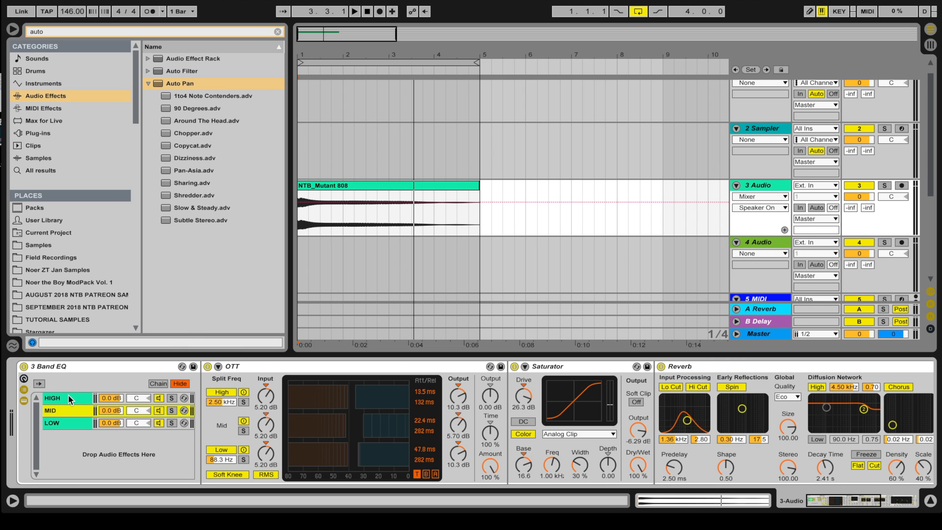
{"action": "scroll", "coordinate": [403, 416], "scroll_direction": "down", "scroll_amount": 14}
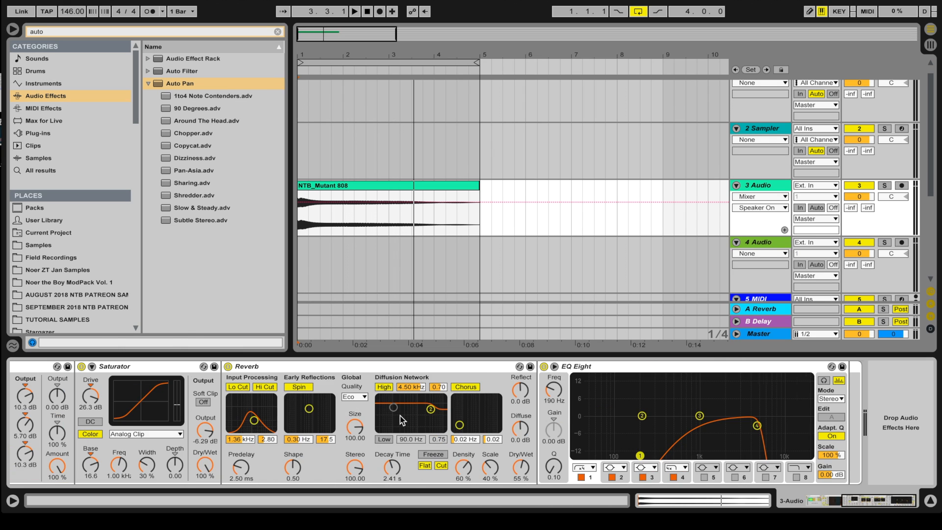
{"action": "scroll", "coordinate": [403, 421], "scroll_direction": "up", "scroll_amount": 14}
{"action": "scroll", "coordinate": [435, 419], "scroll_direction": "down", "scroll_amount": 14}
{"action": "left_click", "coordinate": [550, 394]}
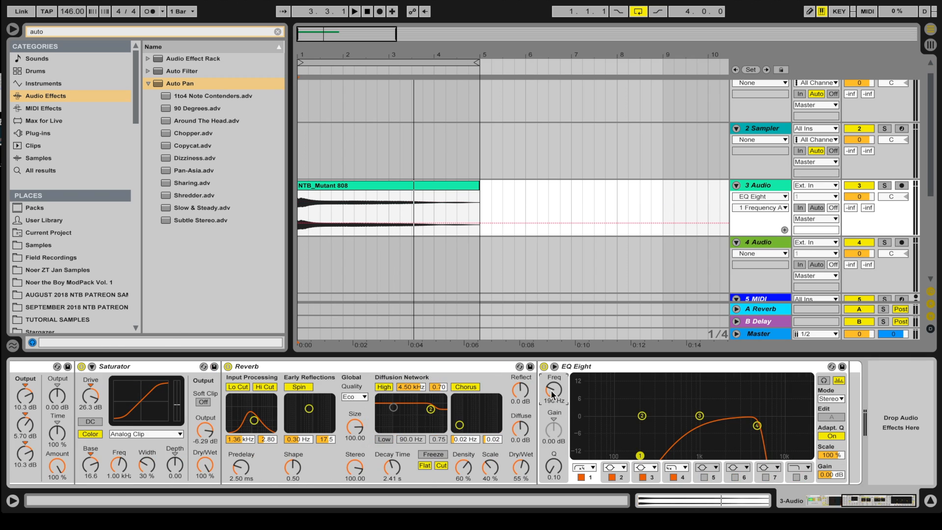
{"action": "left_click", "coordinate": [299, 223]}
{"action": "left_click_drag", "start_coordinate": [315, 224], "coordinate": [397, 198]}
{"action": "key", "text": "space"}
{"action": "key", "text": "space"}
{"action": "left_click", "coordinate": [397, 198]}
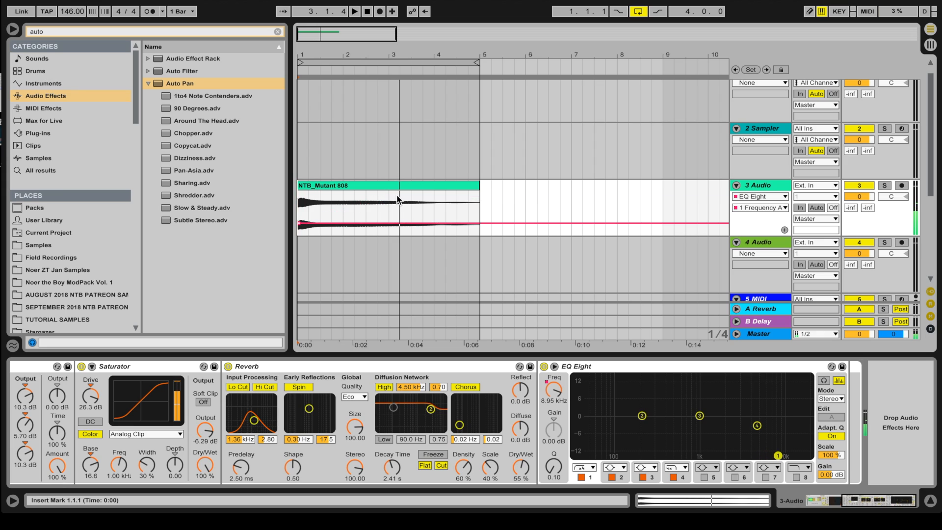
{"action": "left_click", "coordinate": [300, 224]}
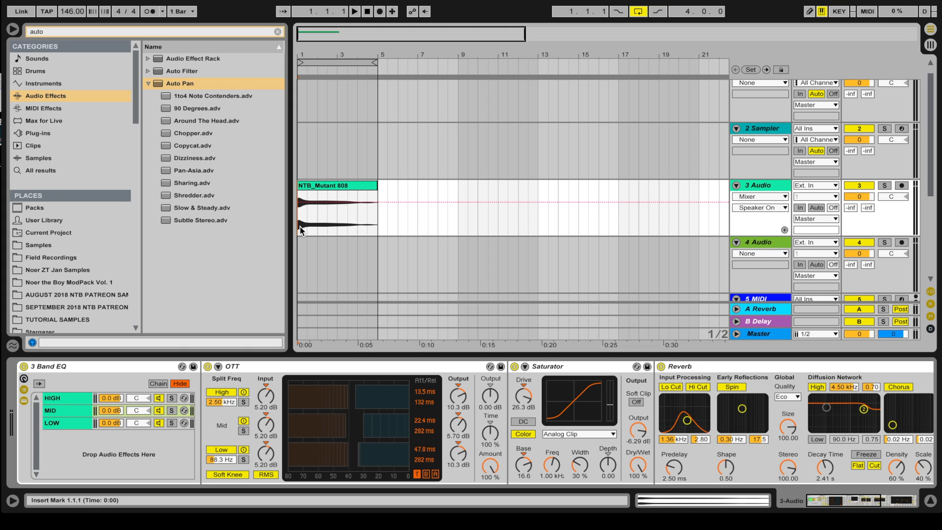
{"action": "left_click", "coordinate": [24, 366]}
{"action": "key", "text": "space"}
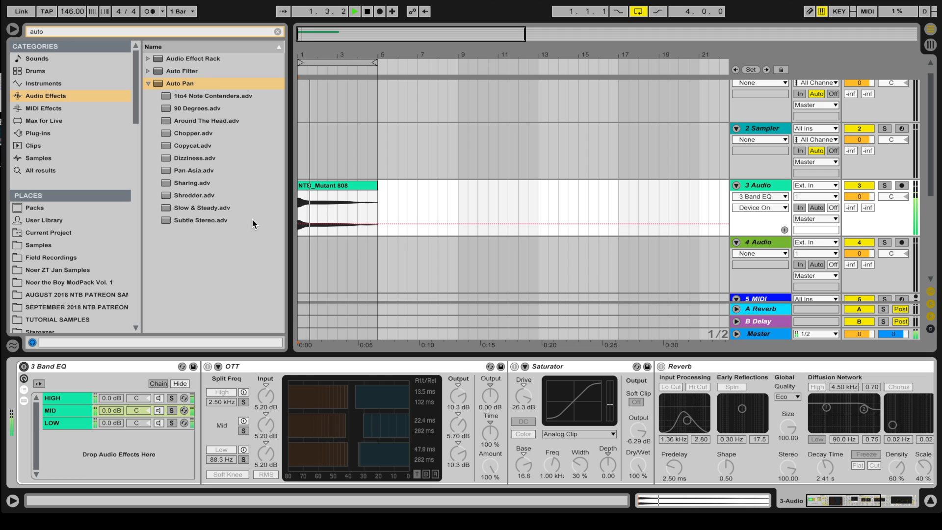
{"action": "left_click", "coordinate": [24, 367]}
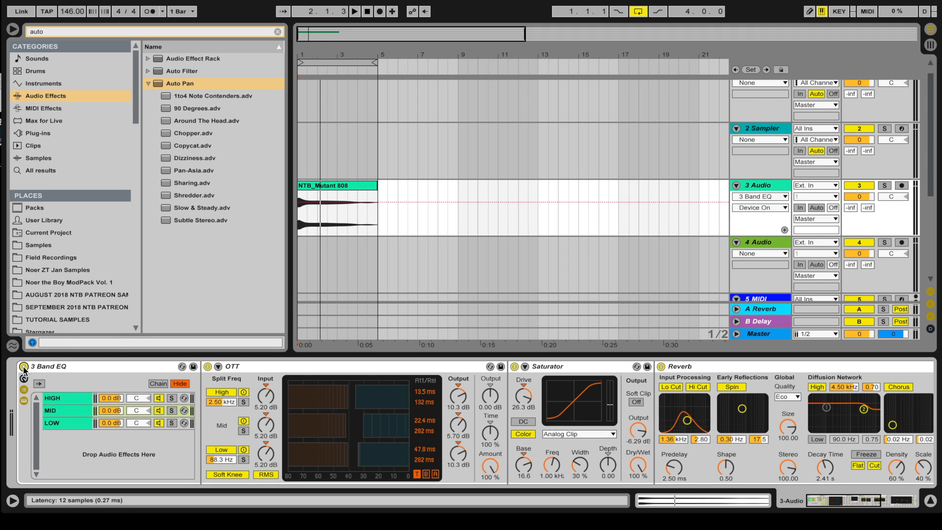
{"action": "key", "text": "space"}
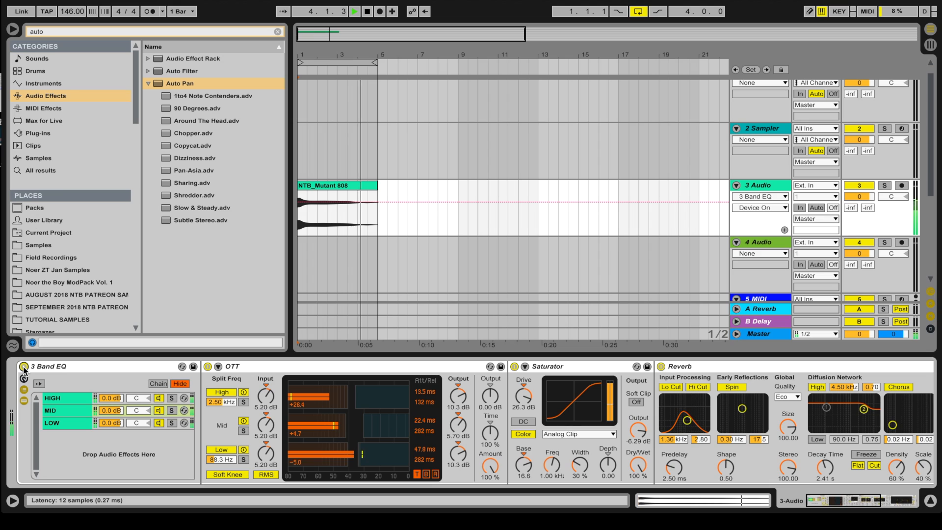
{"action": "key", "text": "space"}
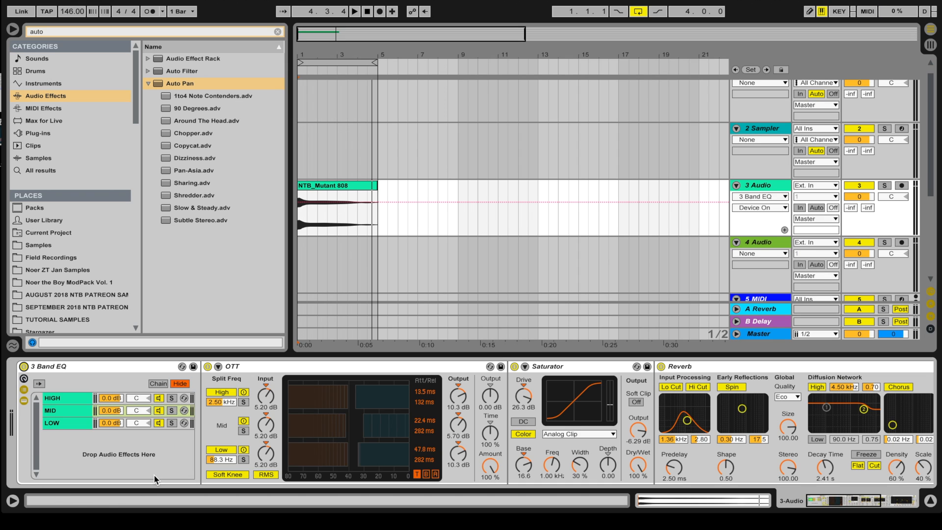
{"action": "scroll", "coordinate": [268, 422], "scroll_direction": "right", "scroll_amount": 3}
{"action": "scroll", "coordinate": [340, 413], "scroll_direction": "left", "scroll_amount": 3}
Step: Duplicate the MID chain with Ctrl+D and mute the upper copy with its activator
{"action": "left_click", "coordinate": [60, 410]}
{"action": "key", "text": "ctrl+d"}
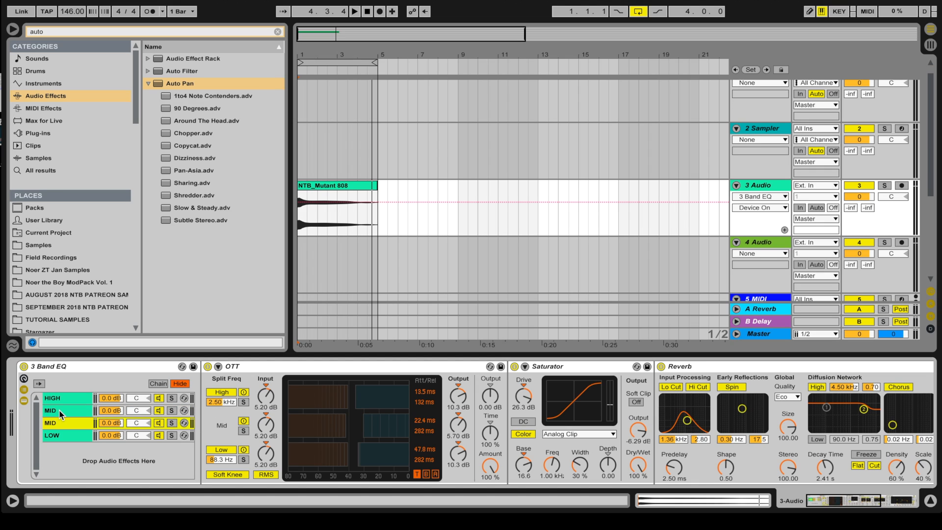
{"action": "left_click", "coordinate": [59, 409]}
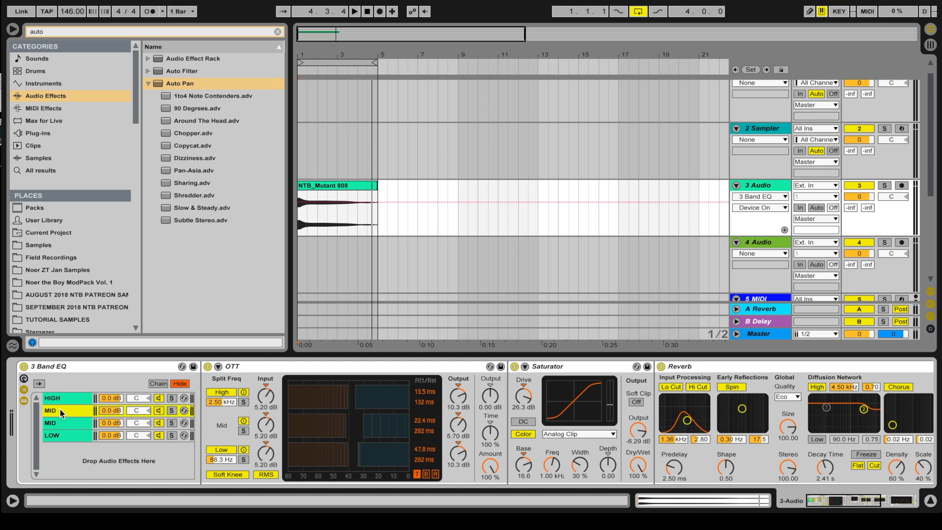
{"action": "left_click", "coordinate": [159, 410]}
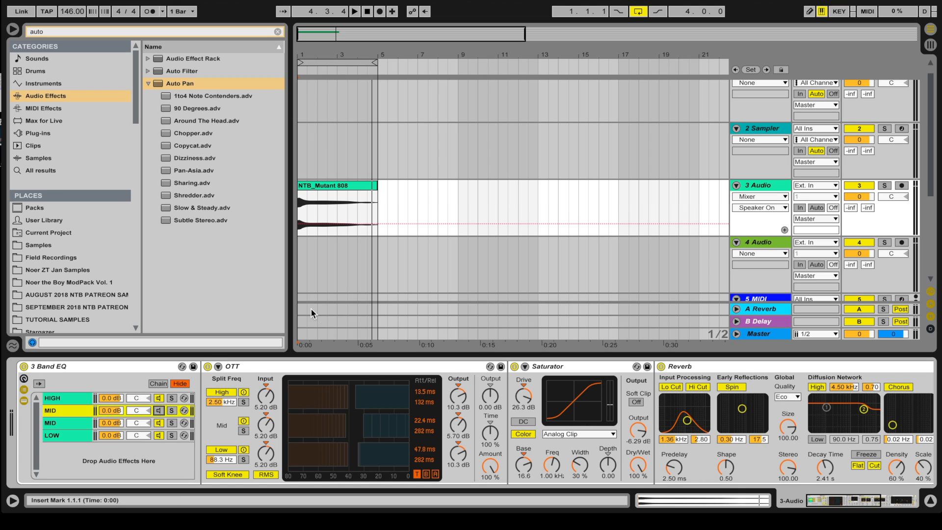